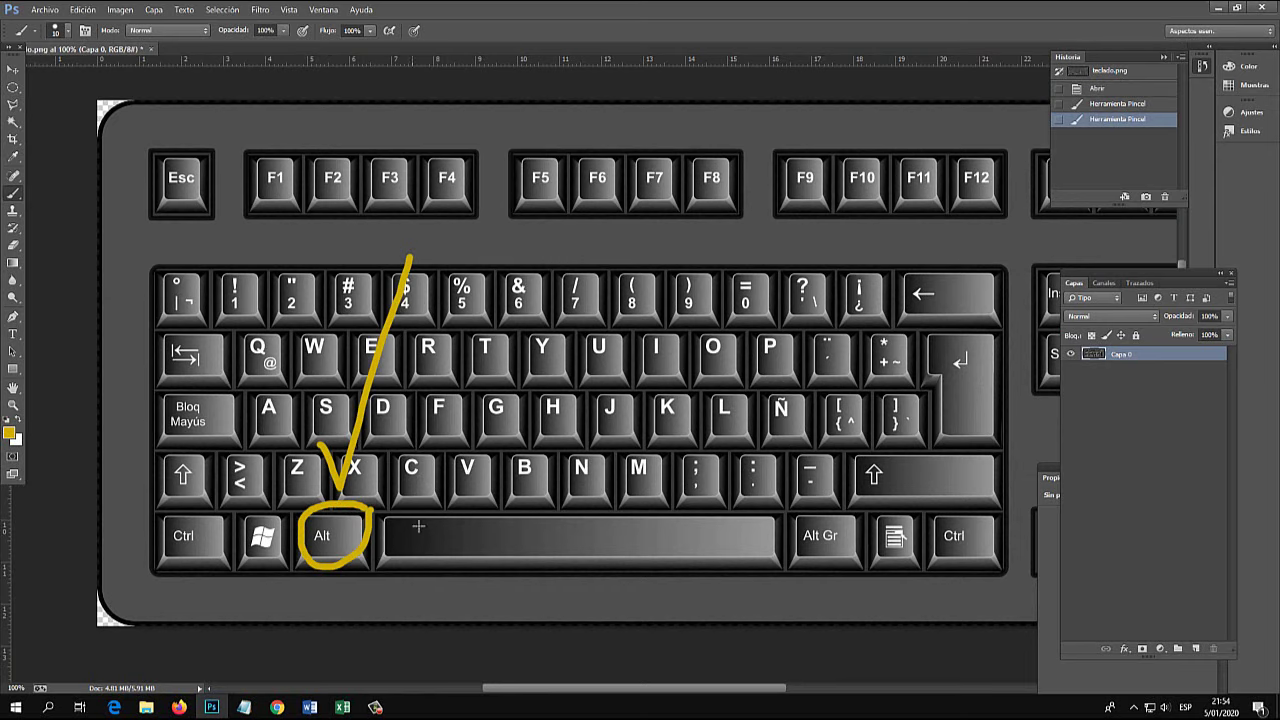
drag(794, 444, 334, 440)
mouse_move(937, 318)
mouse_down()
mouse_move(905, 396)
mouse_move(928, 318)
mouse_up()
mouse_move(830, 380)
mouse_down()
mouse_move(762, 438)
mouse_move(824, 425)
mouse_move(830, 382)
mouse_up()
Switch to the Excel workbook and complete the formula in D1 as =16^(1/2).
click(341, 707)
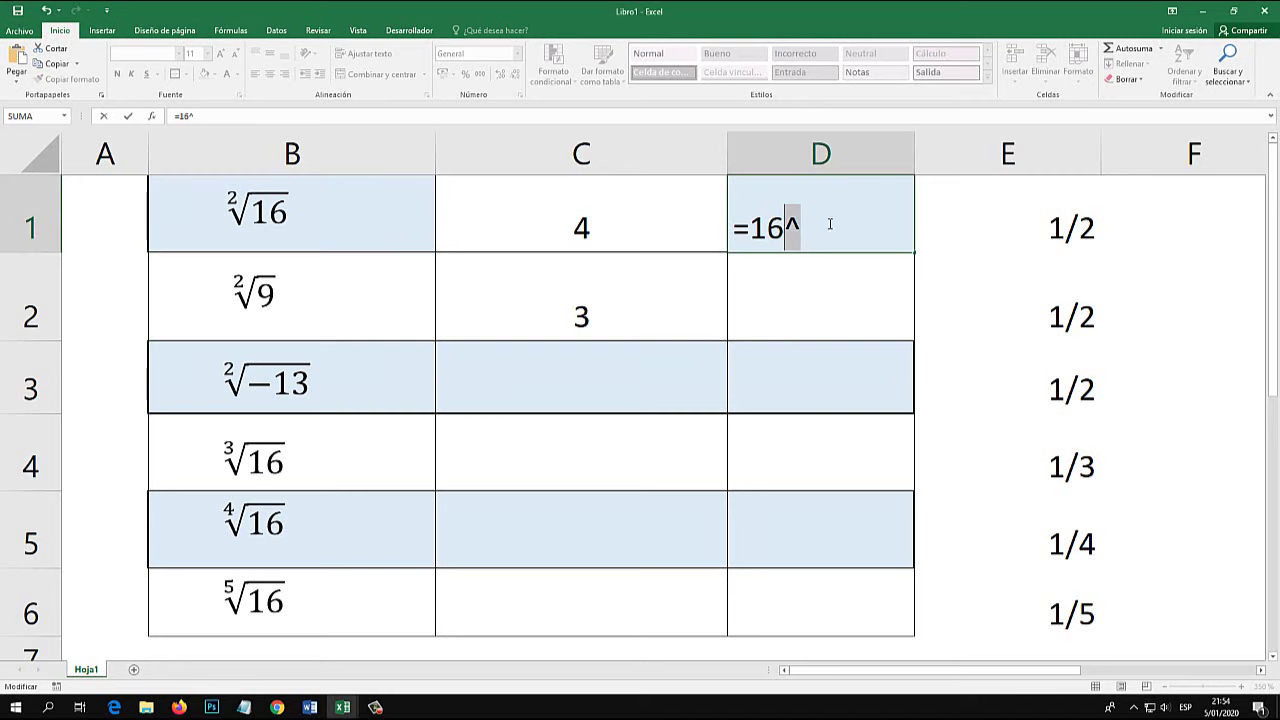
text(^)
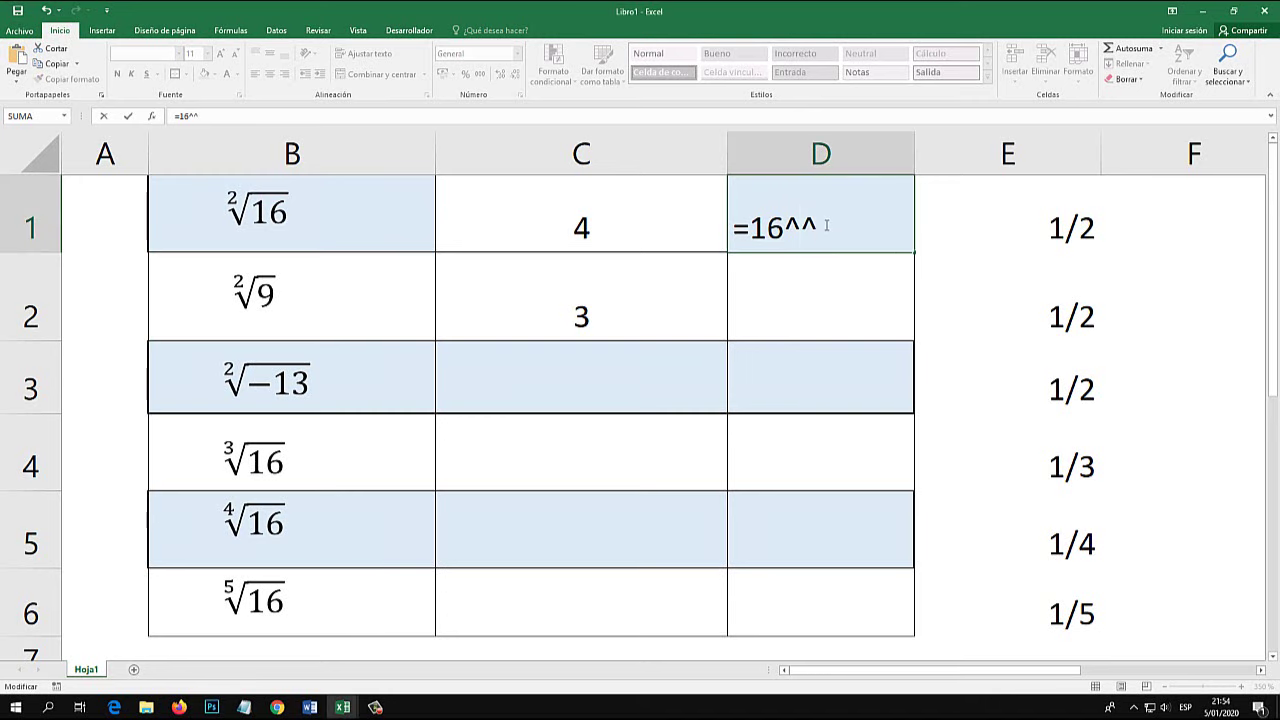
key(BackSpace)
text(()
click(1060, 232)
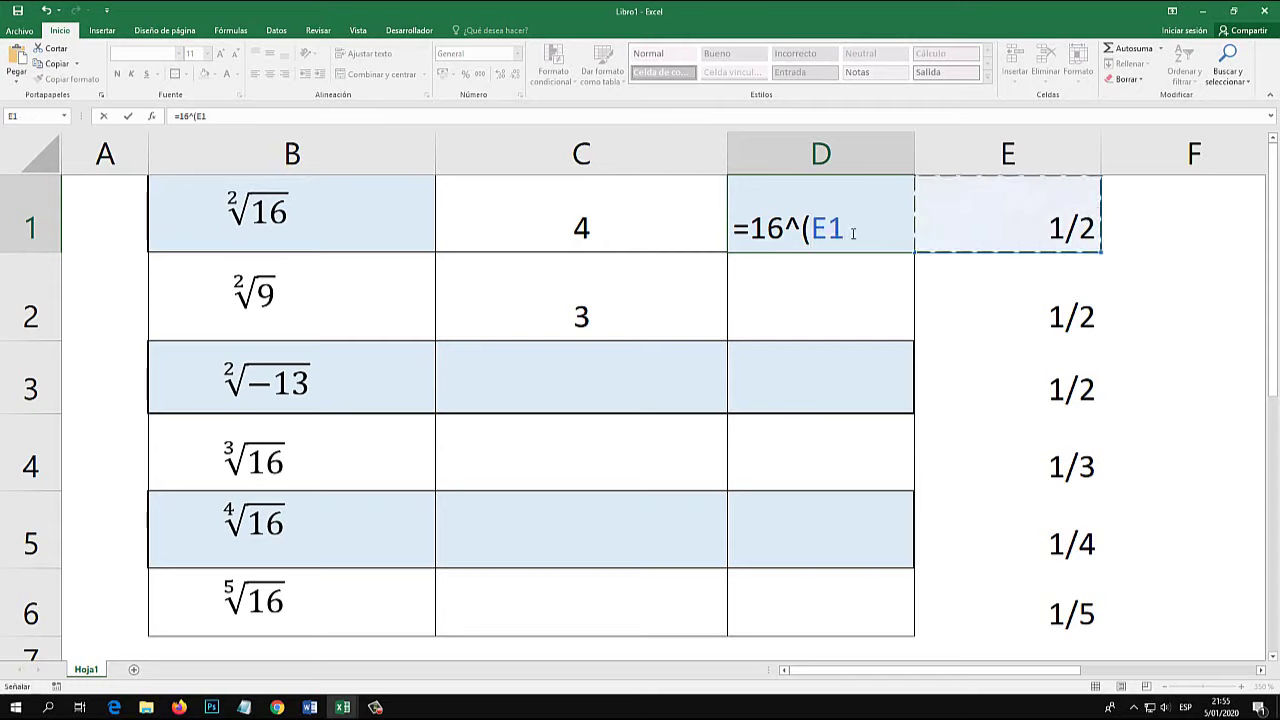
key(BackSpace)
key(BackSpace)
text(1/2)
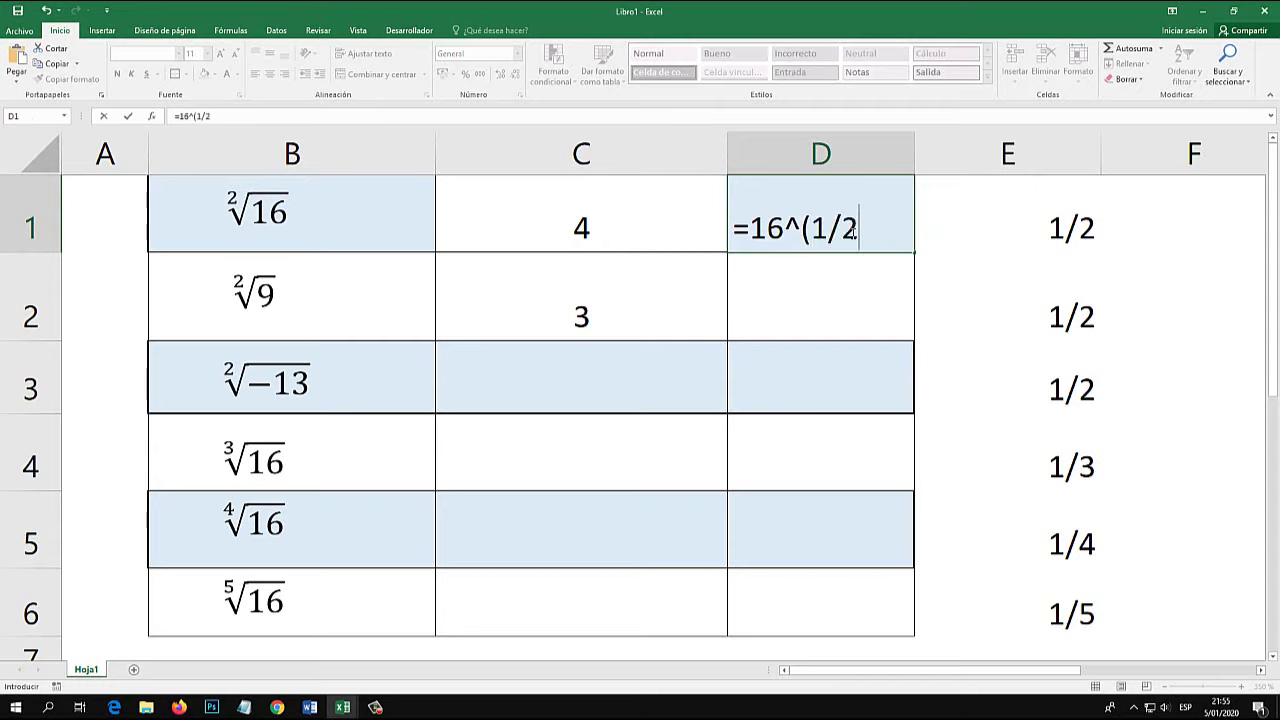
text())
key(Return)
Center the contents of cell D1 horizontally.
click(852, 233)
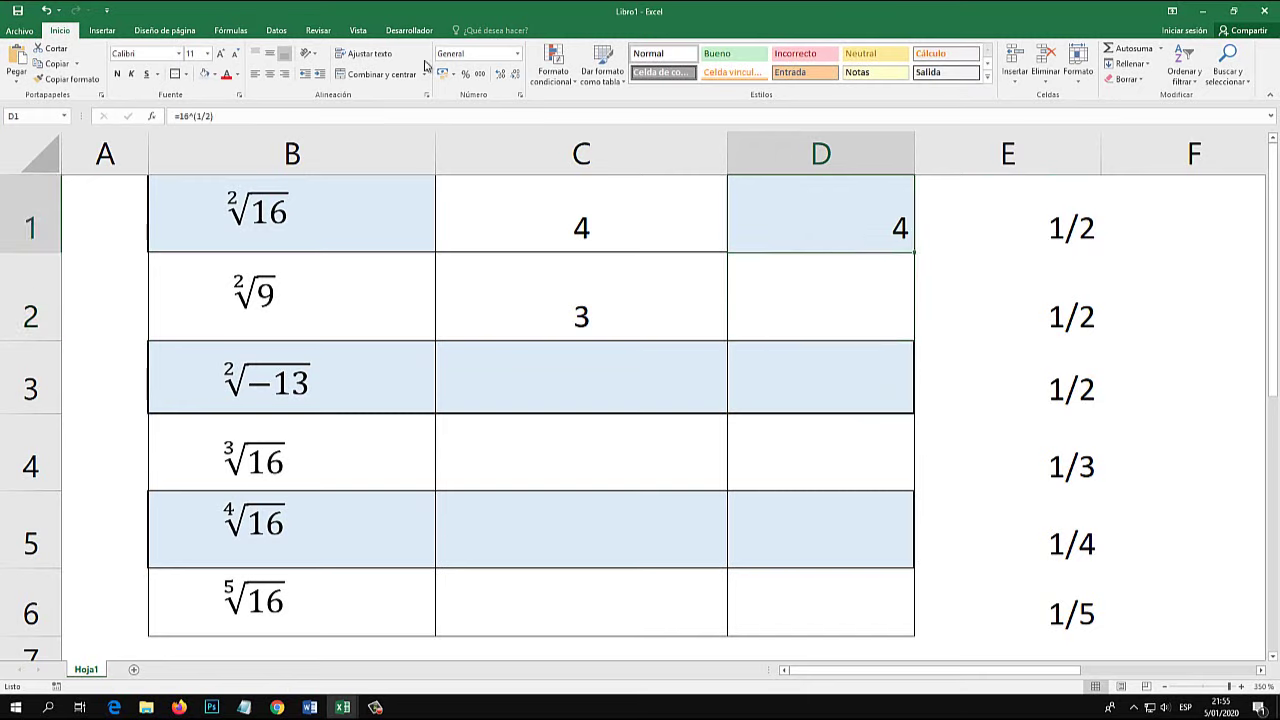
click(269, 73)
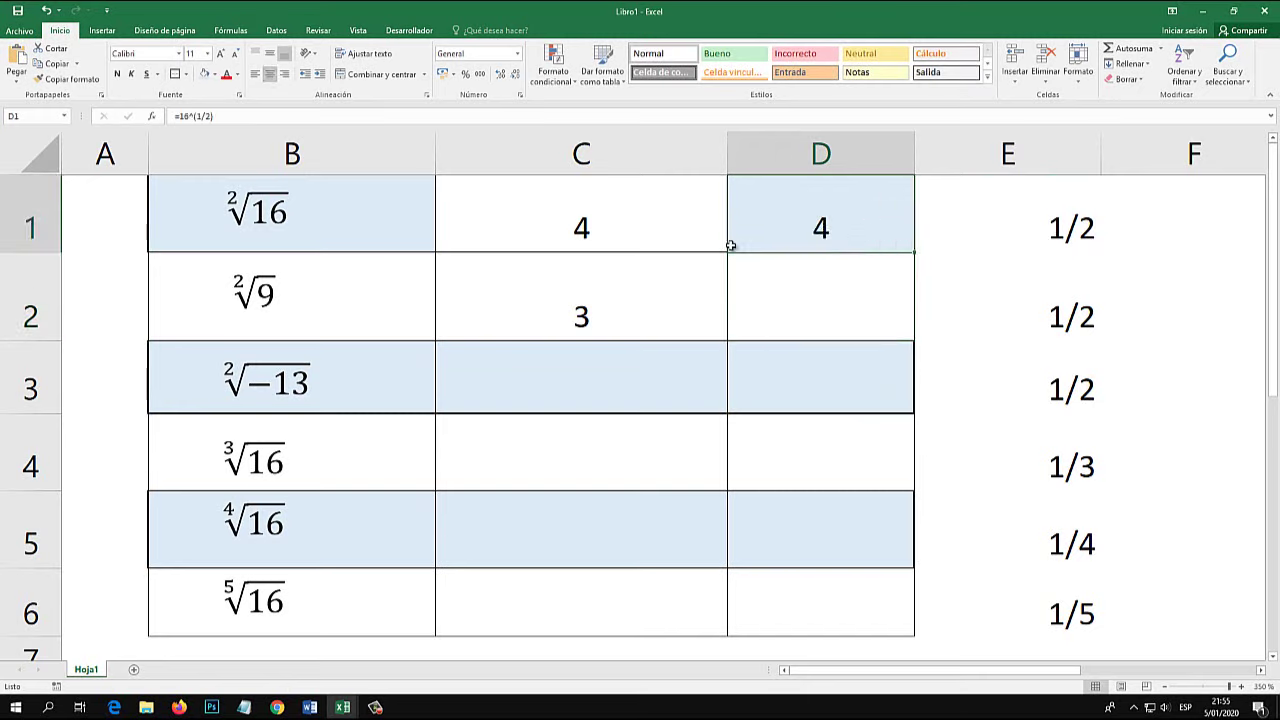
Compare the RAIZ formula in C1 with the fractional exponent formula in D1, inspecting its exponent and caret.
click(600, 218)
double_click(640, 220)
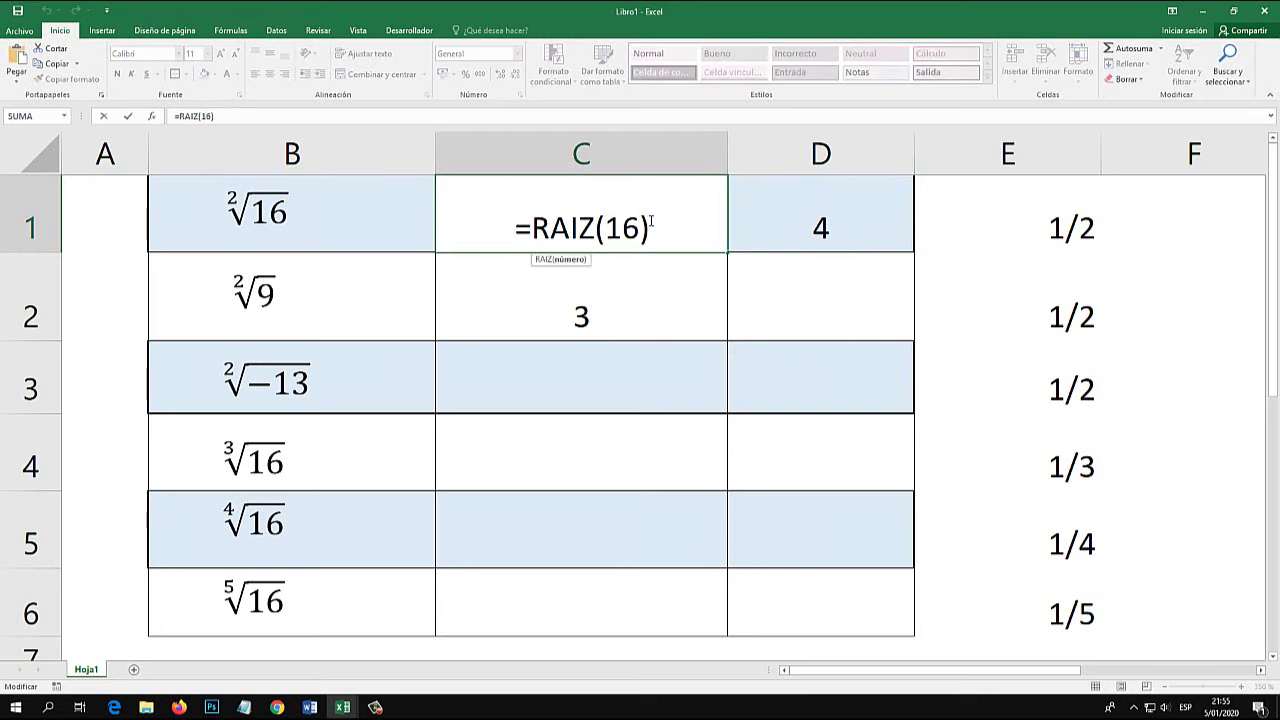
drag(651, 221, 512, 228)
click(820, 228)
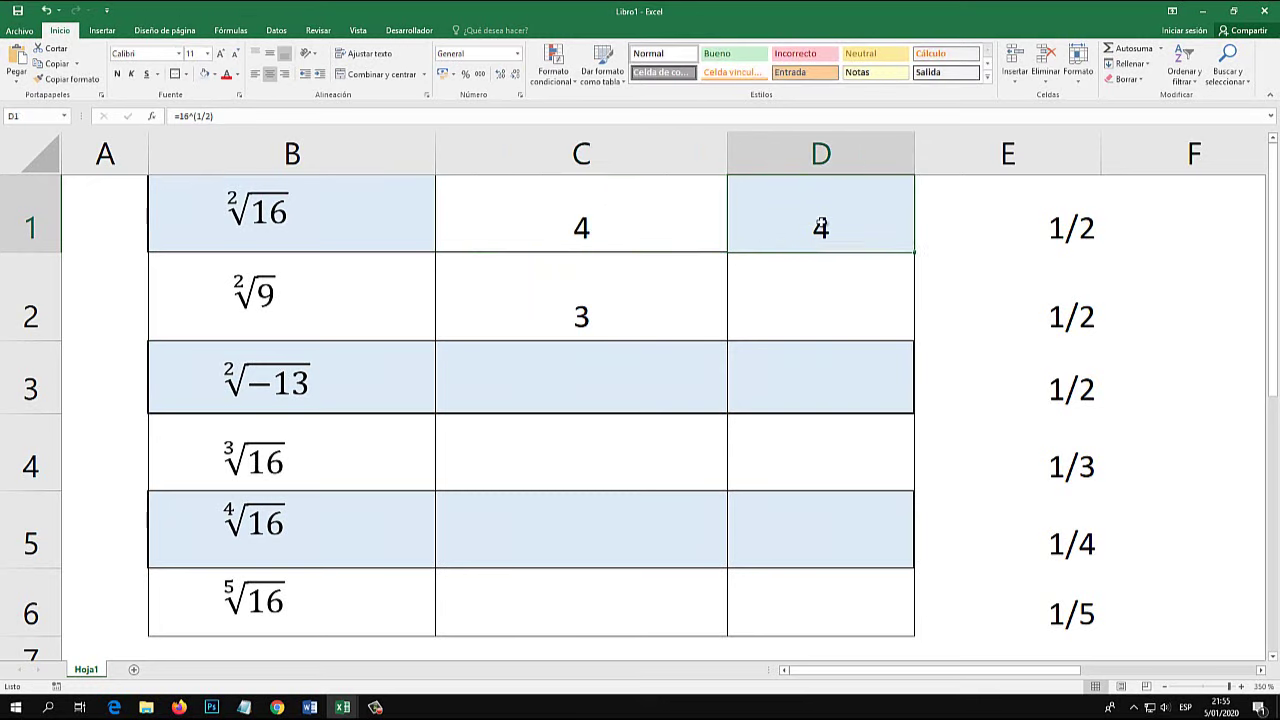
double_click(821, 228)
drag(831, 228, 896, 228)
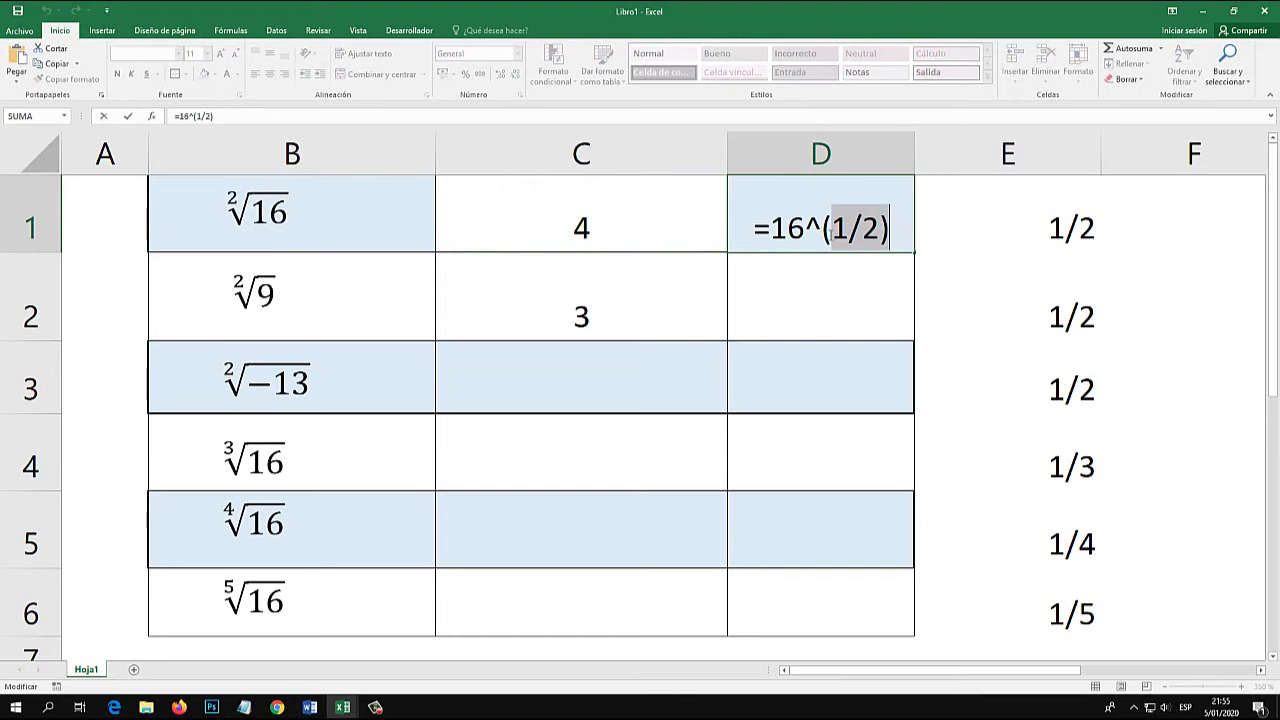
click(806, 228)
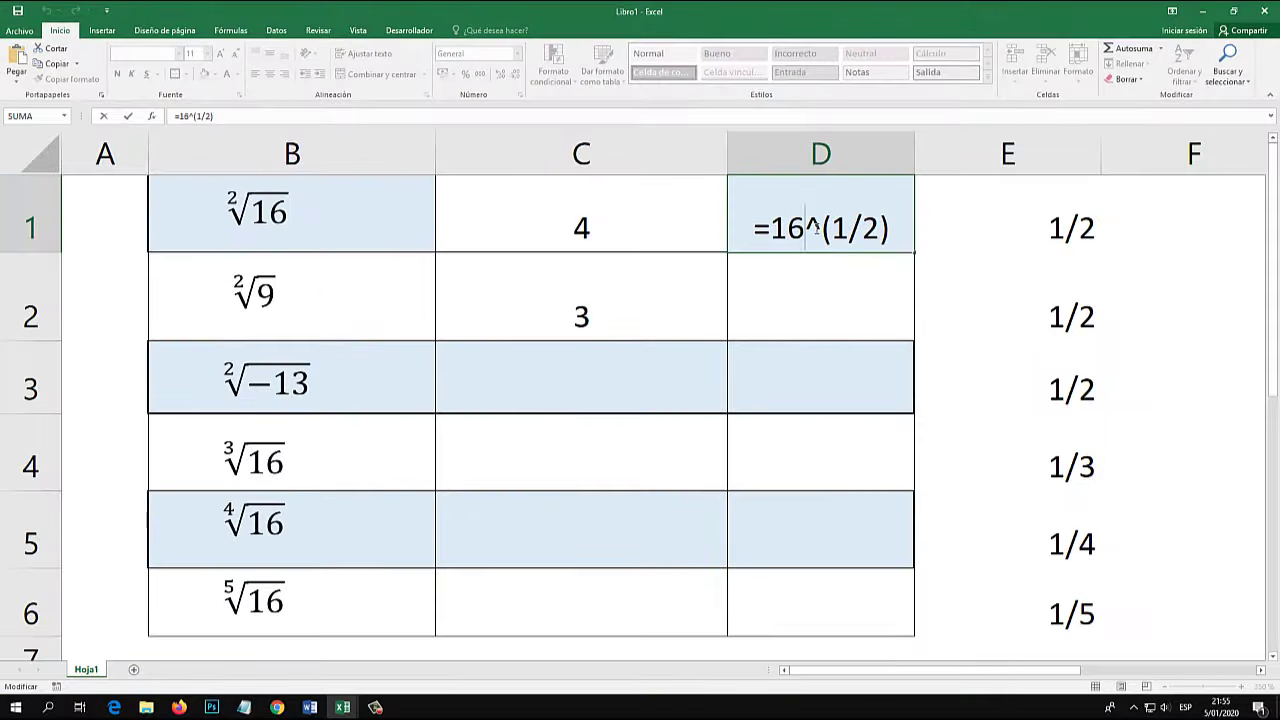
key(ctrl+Return)
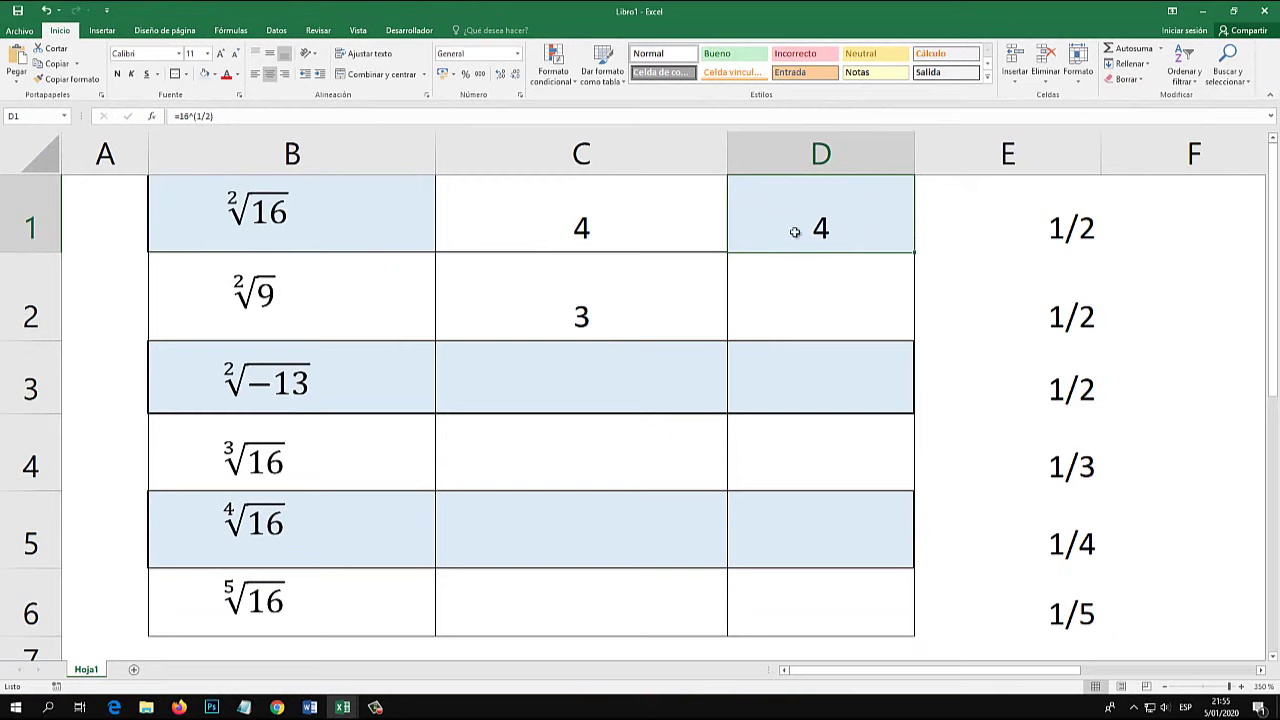
double_click(797, 235)
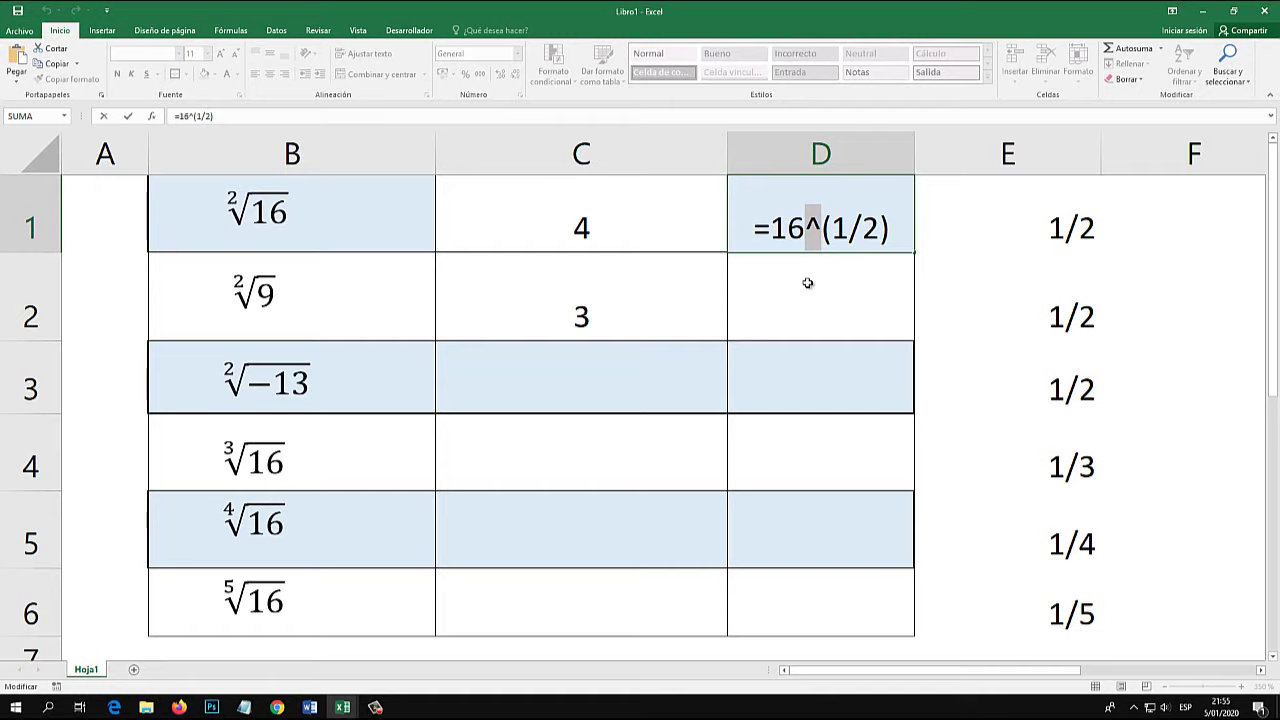
key(Return)
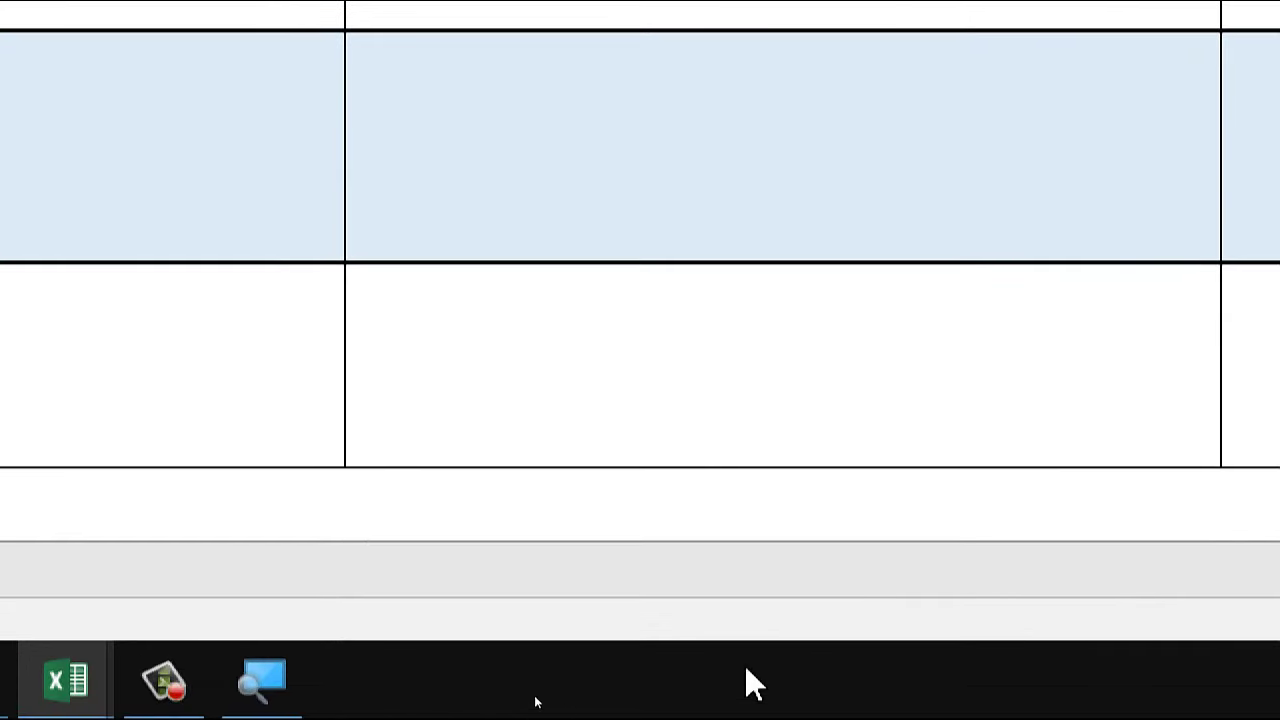
Enable the touch keyboard button on the Windows taskbar.
right_click(617, 694)
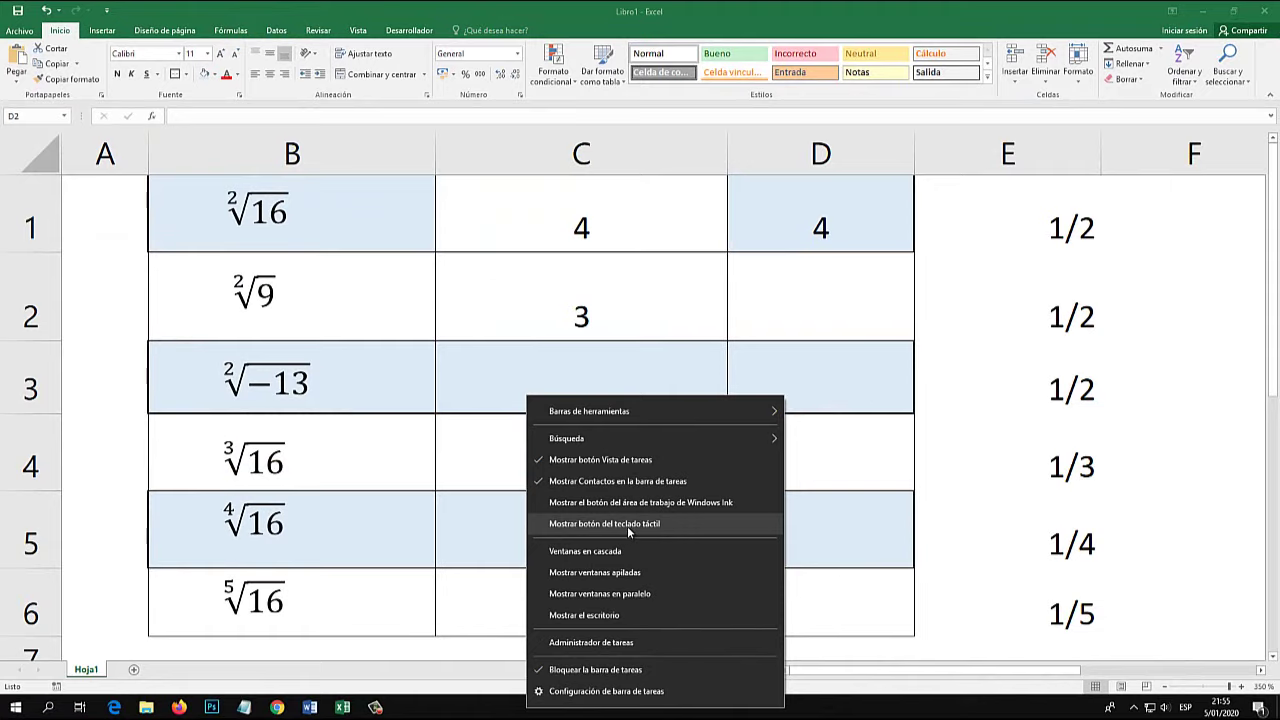
click(650, 528)
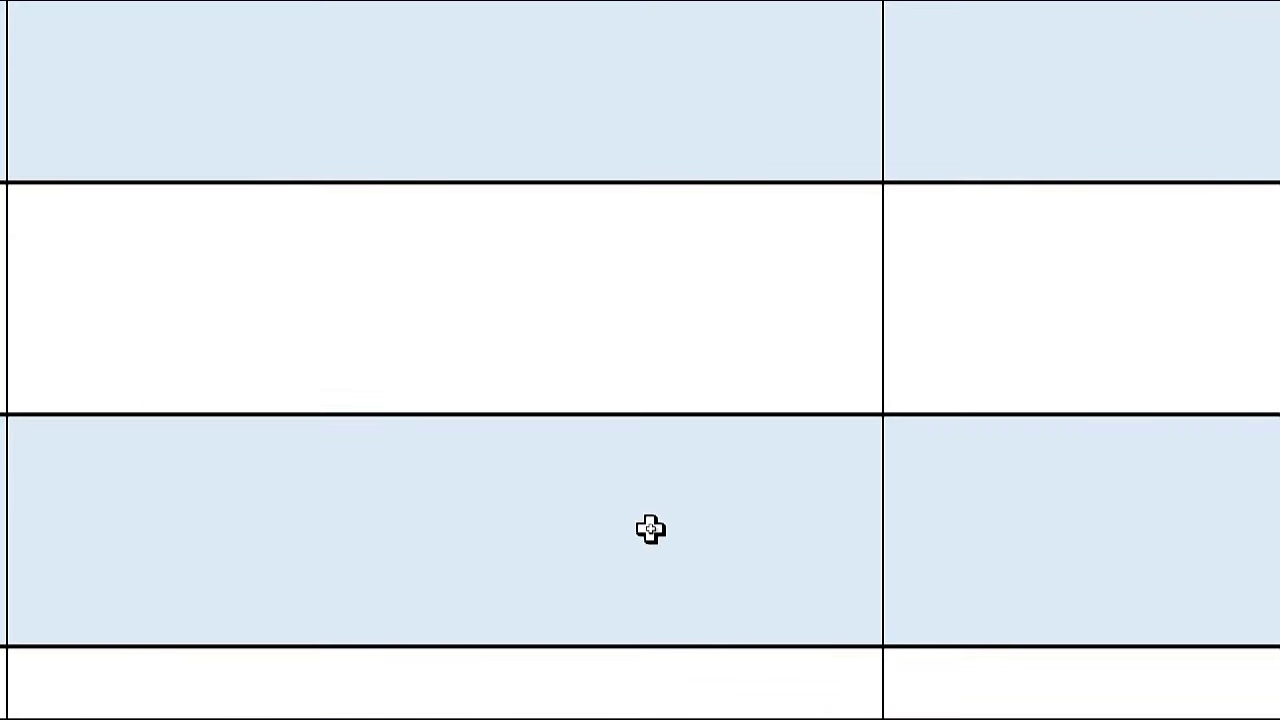
right_click(445, 695)
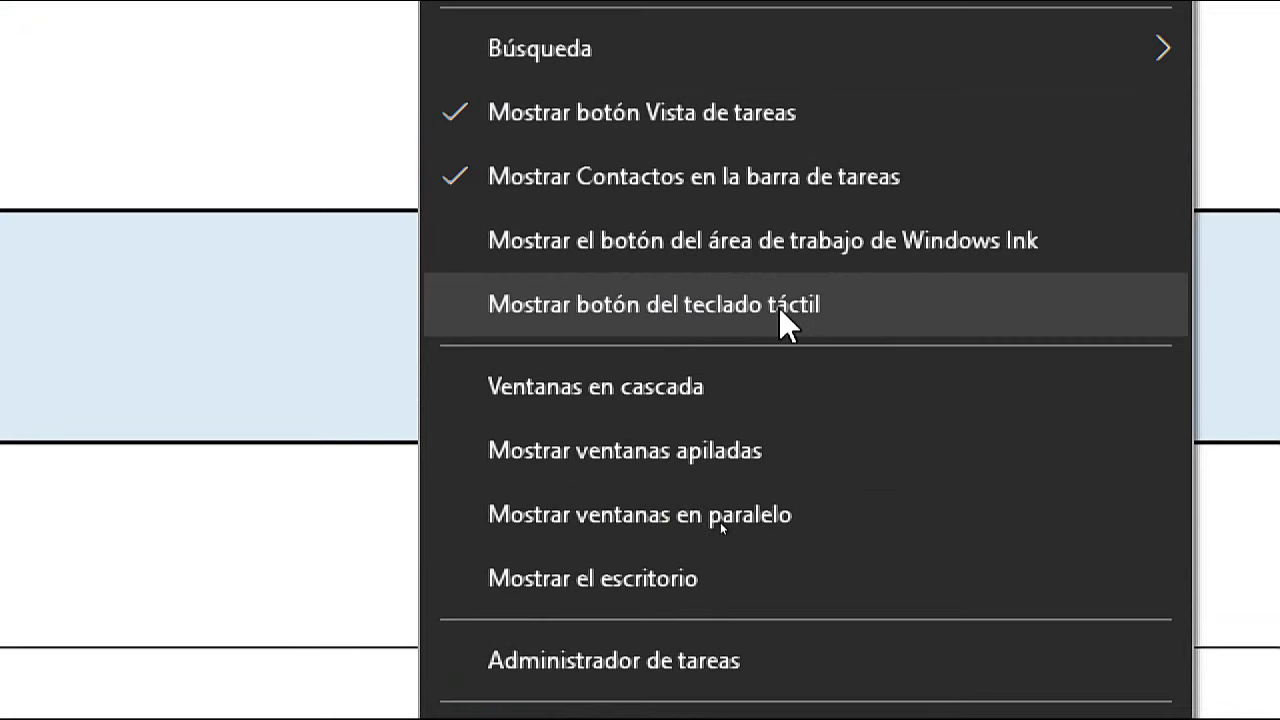
click(778, 306)
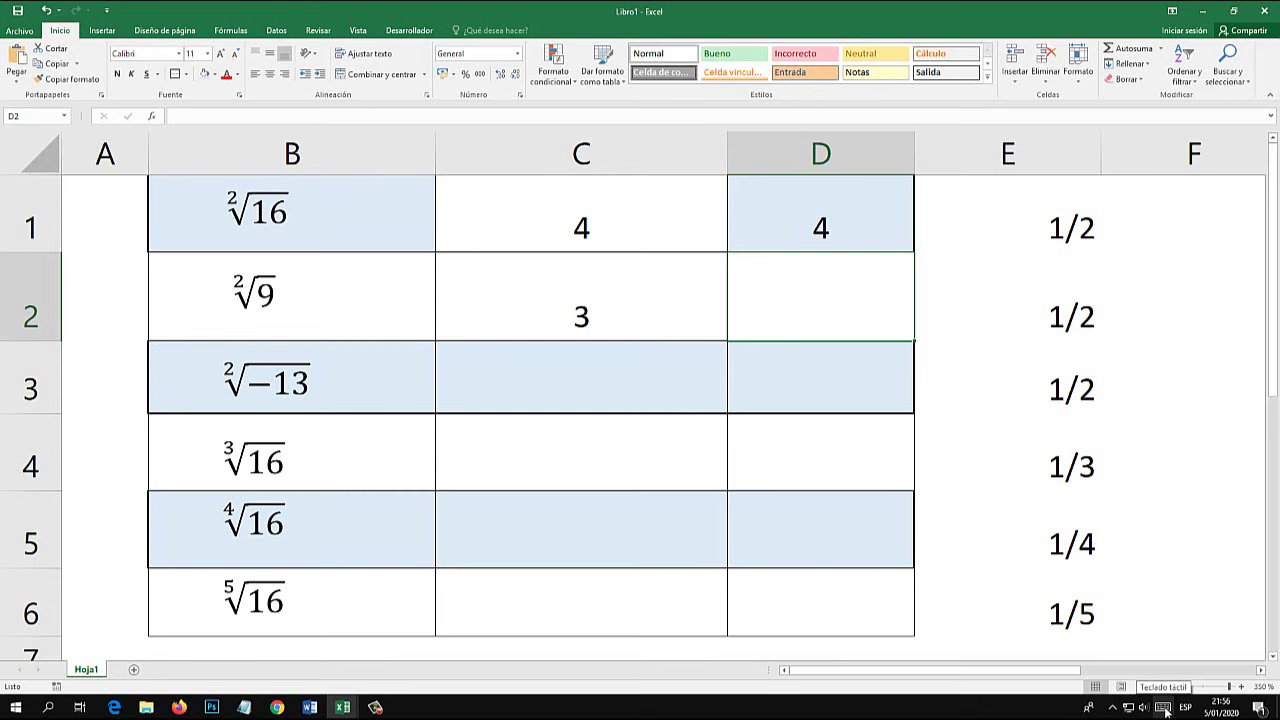
click(1164, 708)
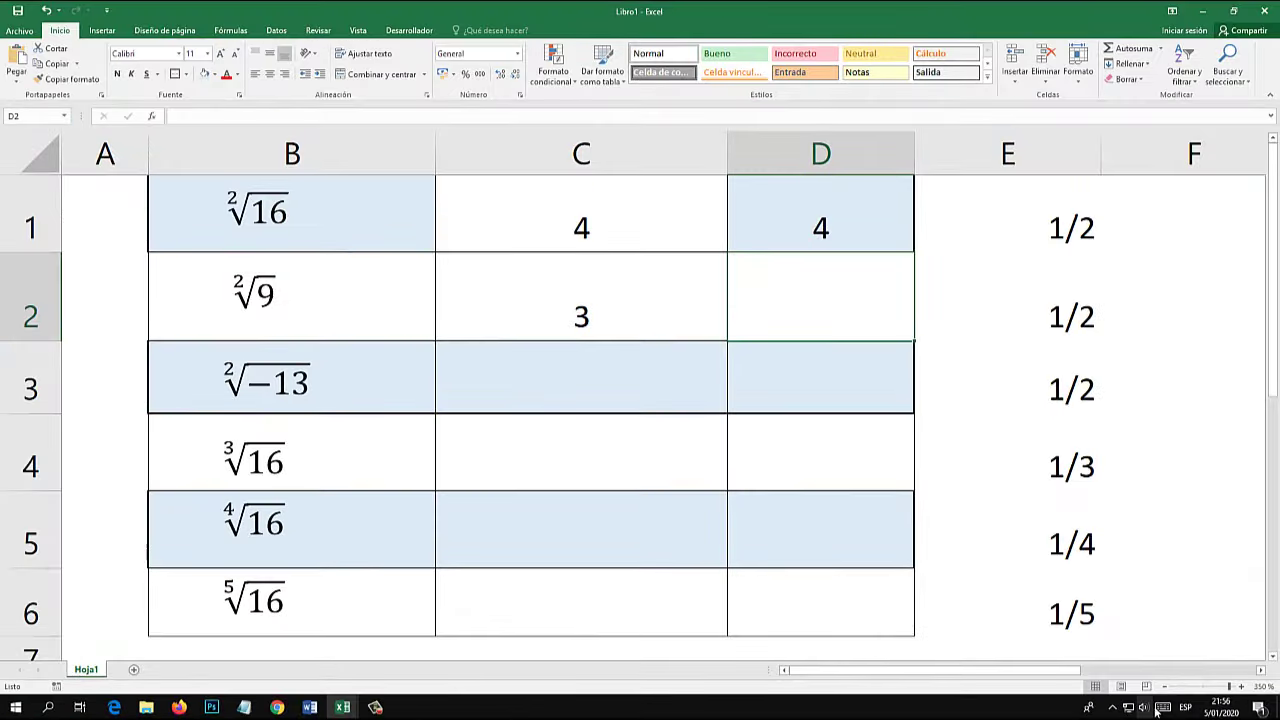
click(1160, 708)
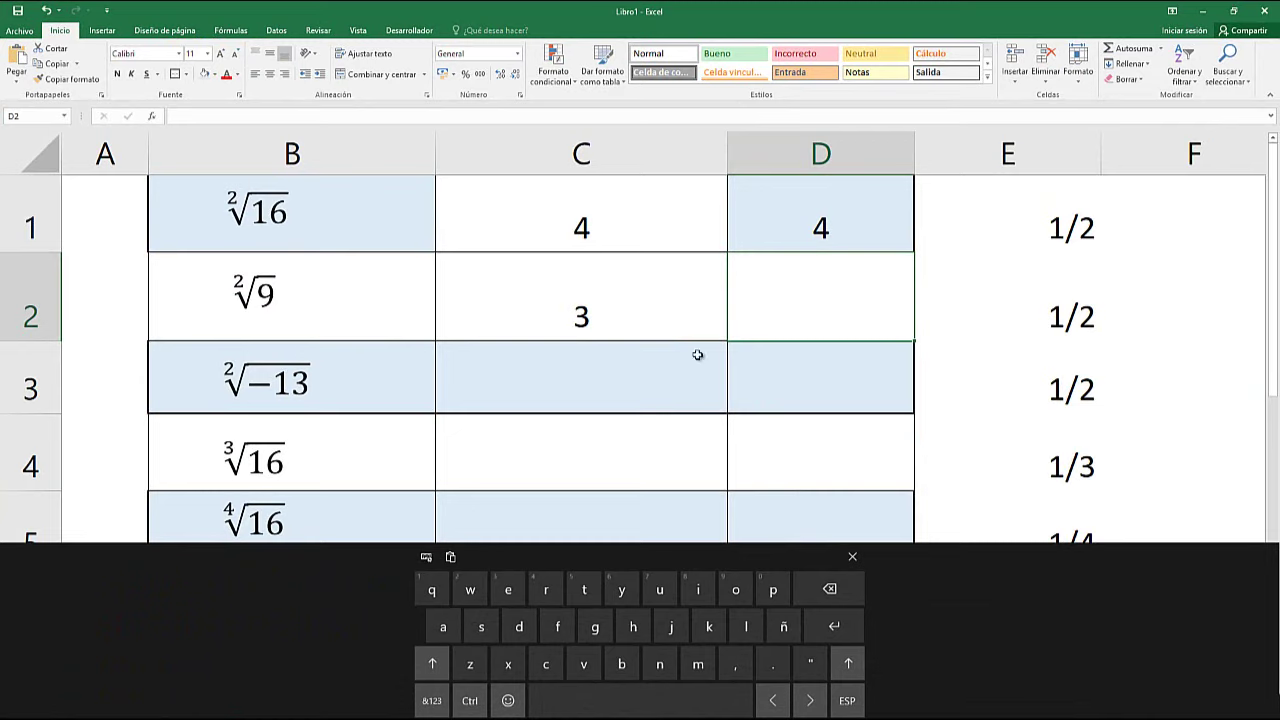
click(808, 405)
click(795, 296)
click(769, 352)
click(791, 269)
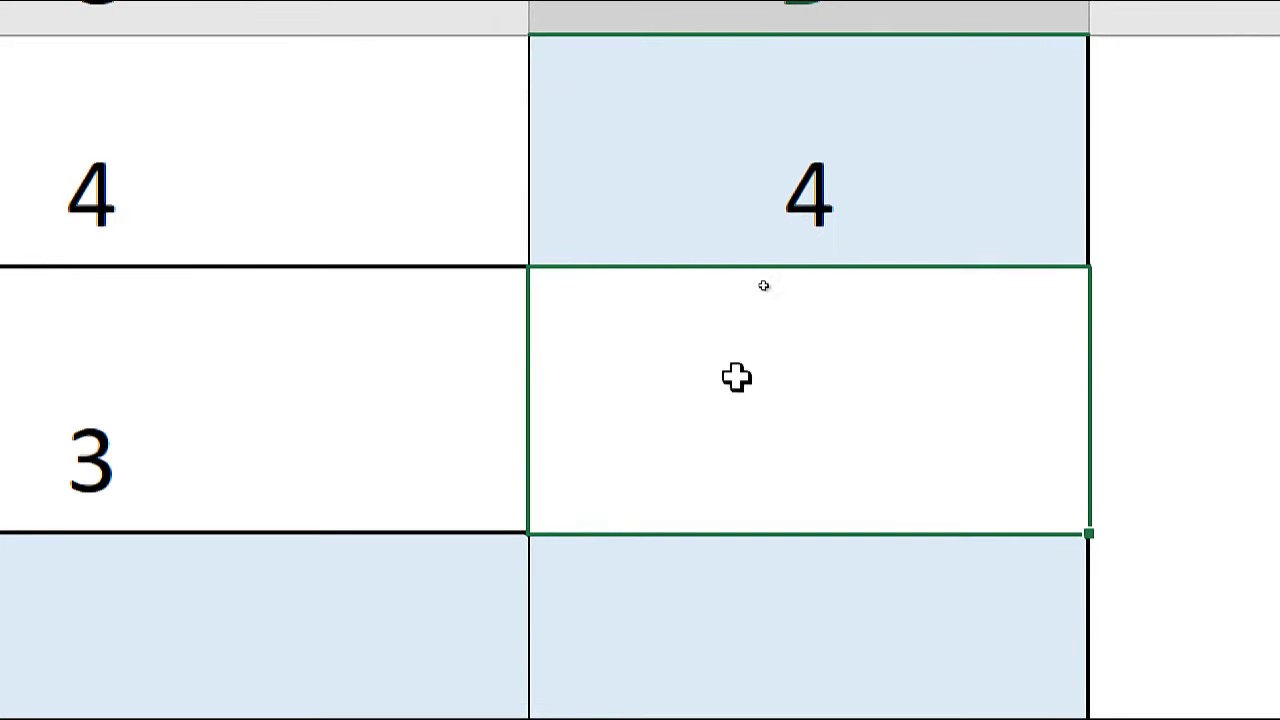
key(Left)
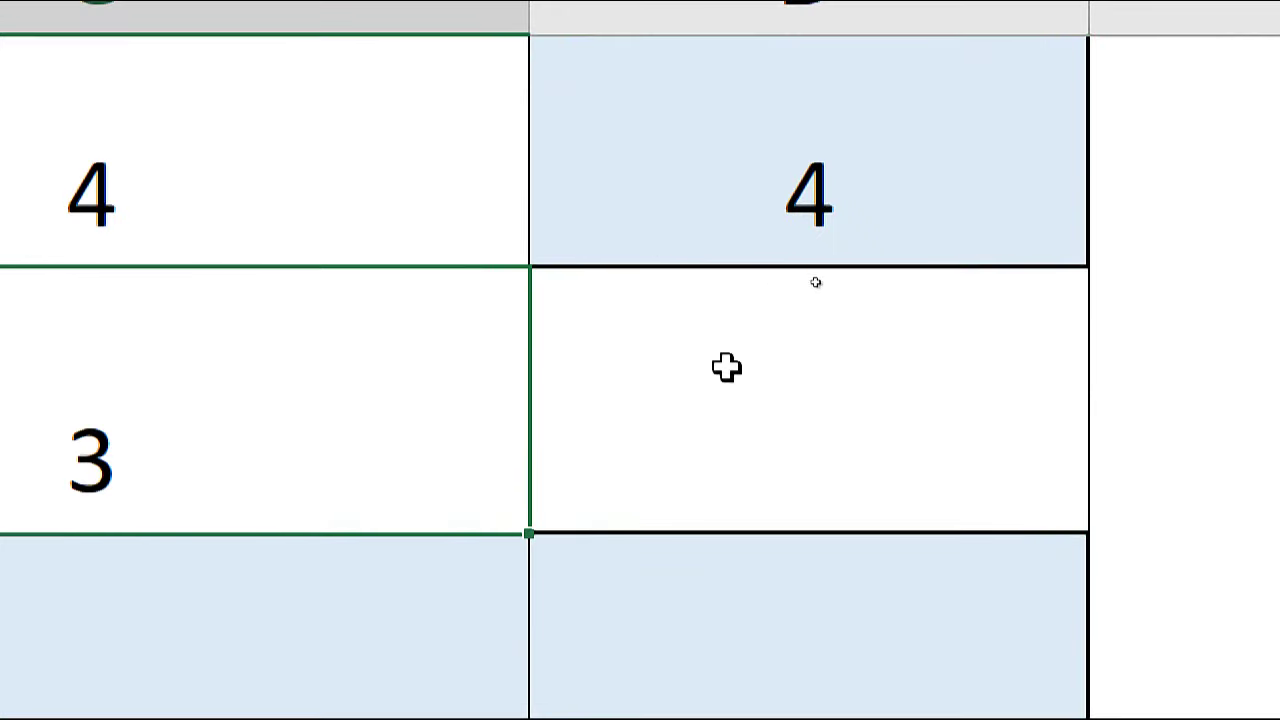
click(726, 367)
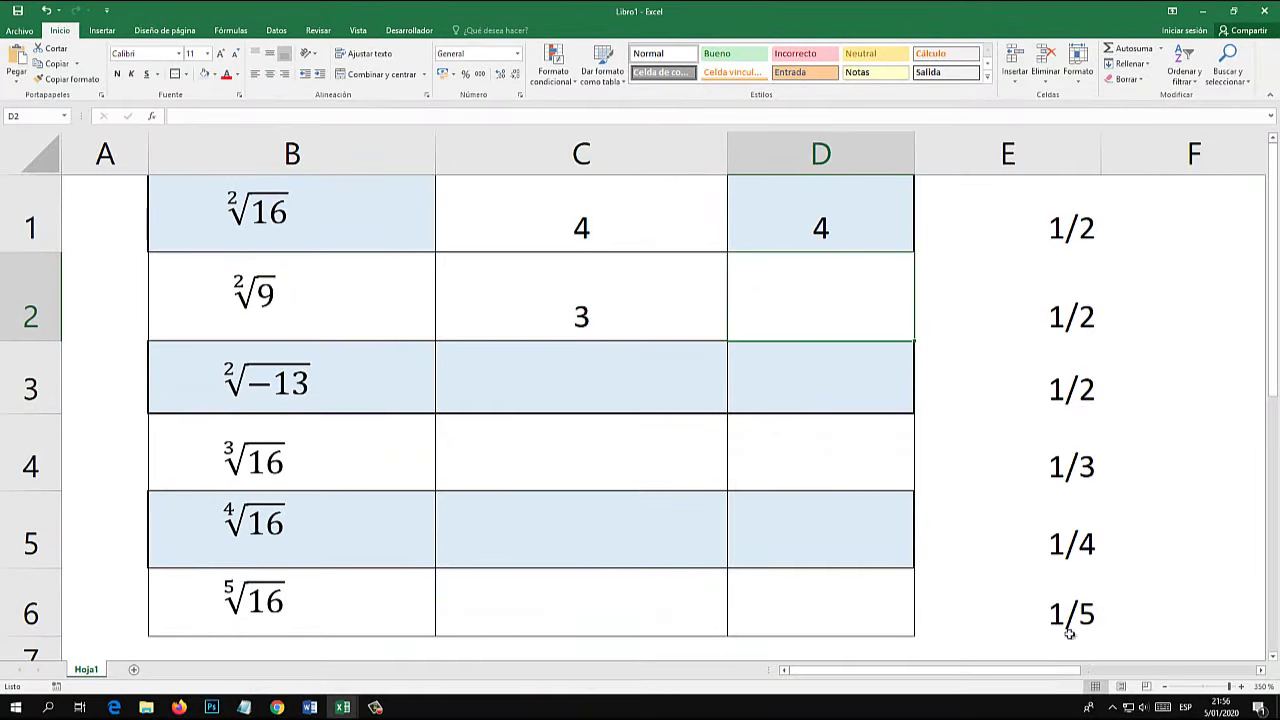
Insert a run of caret symbols into D2 from the touch keyboard's second page of symbols.
click(1162, 707)
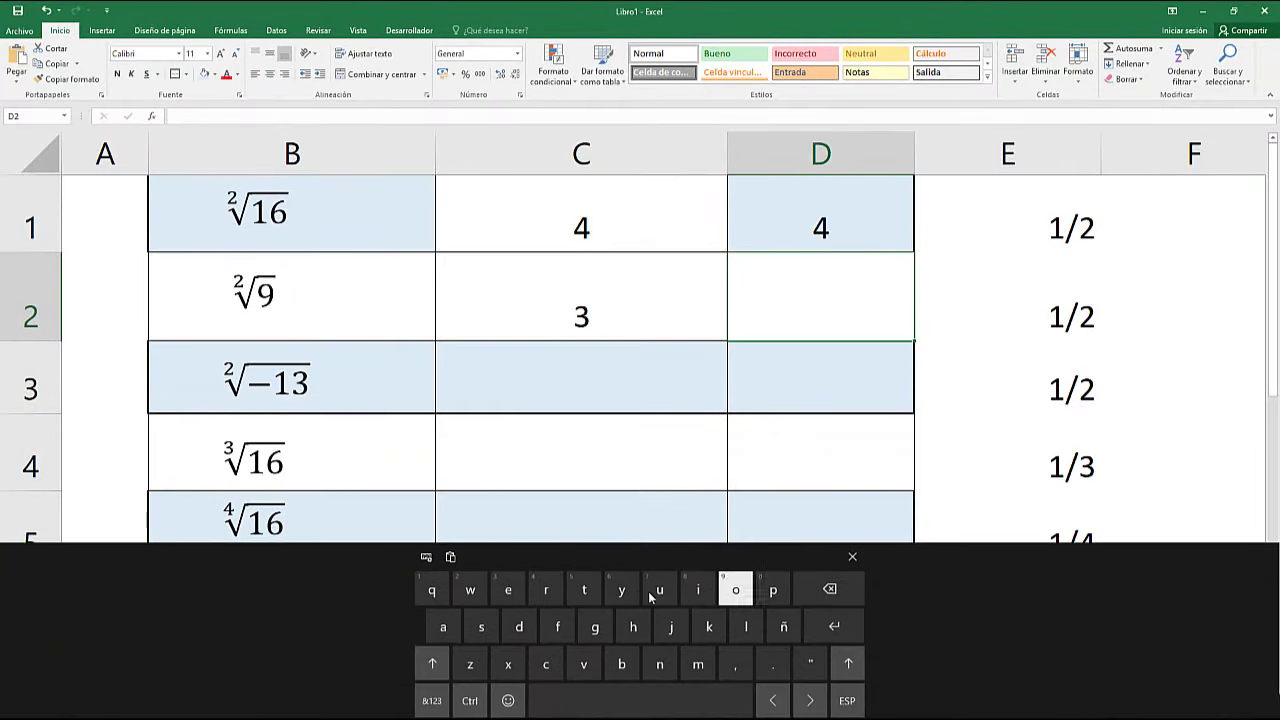
click(432, 703)
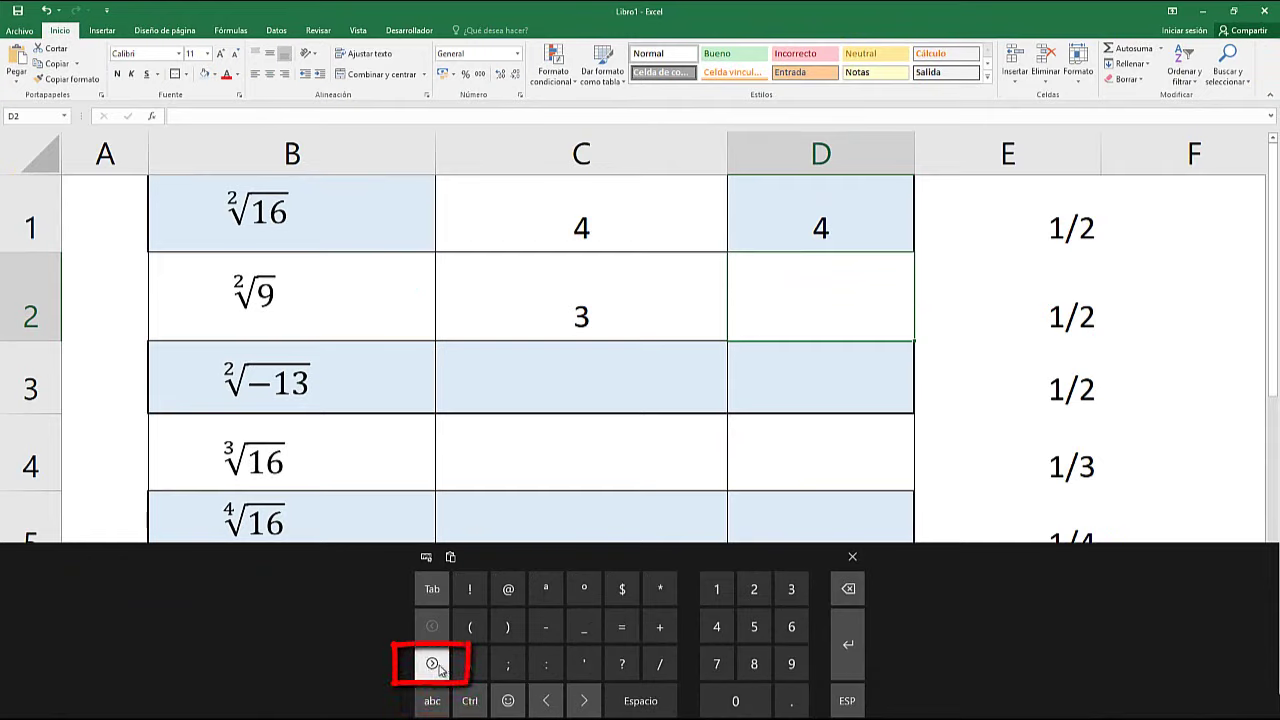
click(433, 665)
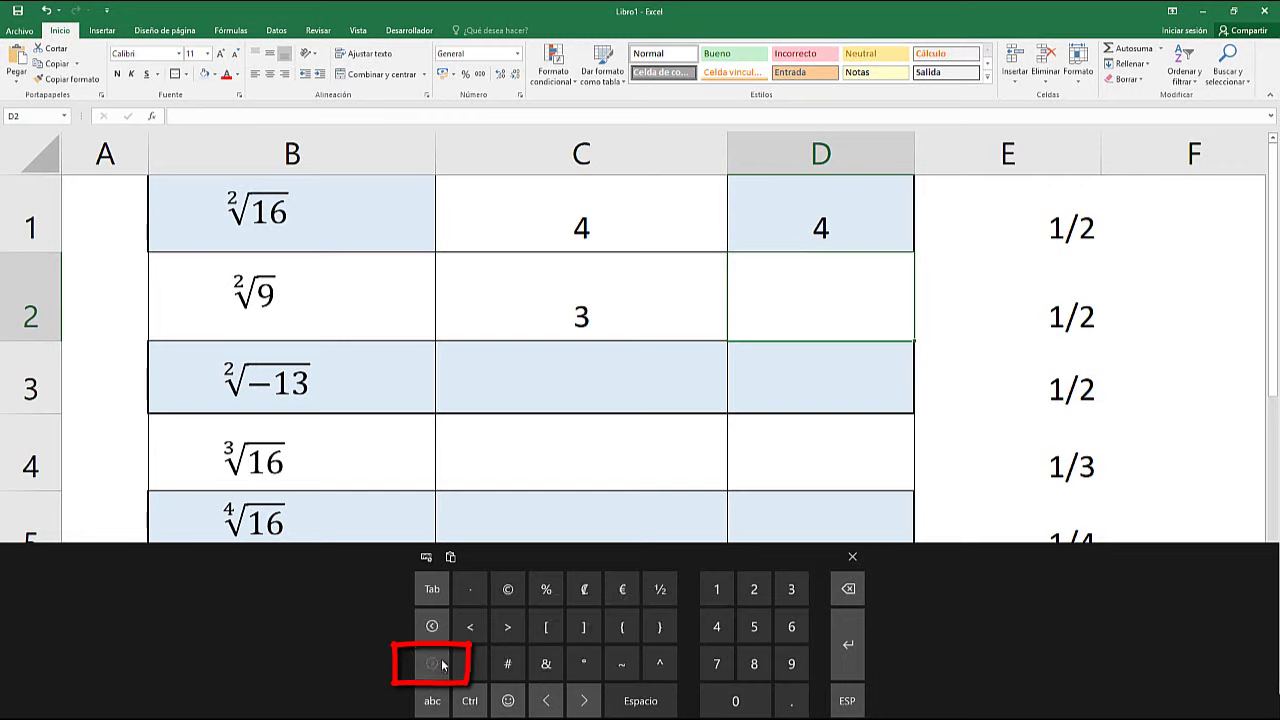
click(659, 665)
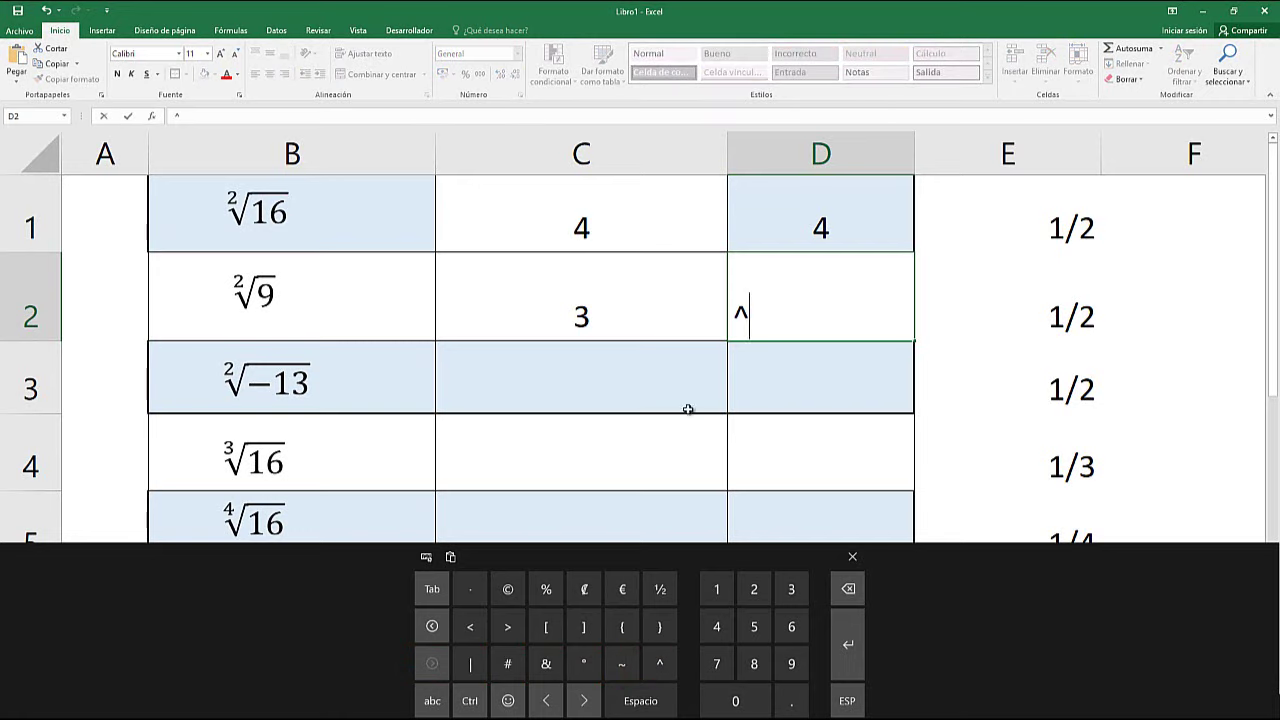
text(^^^^^^)
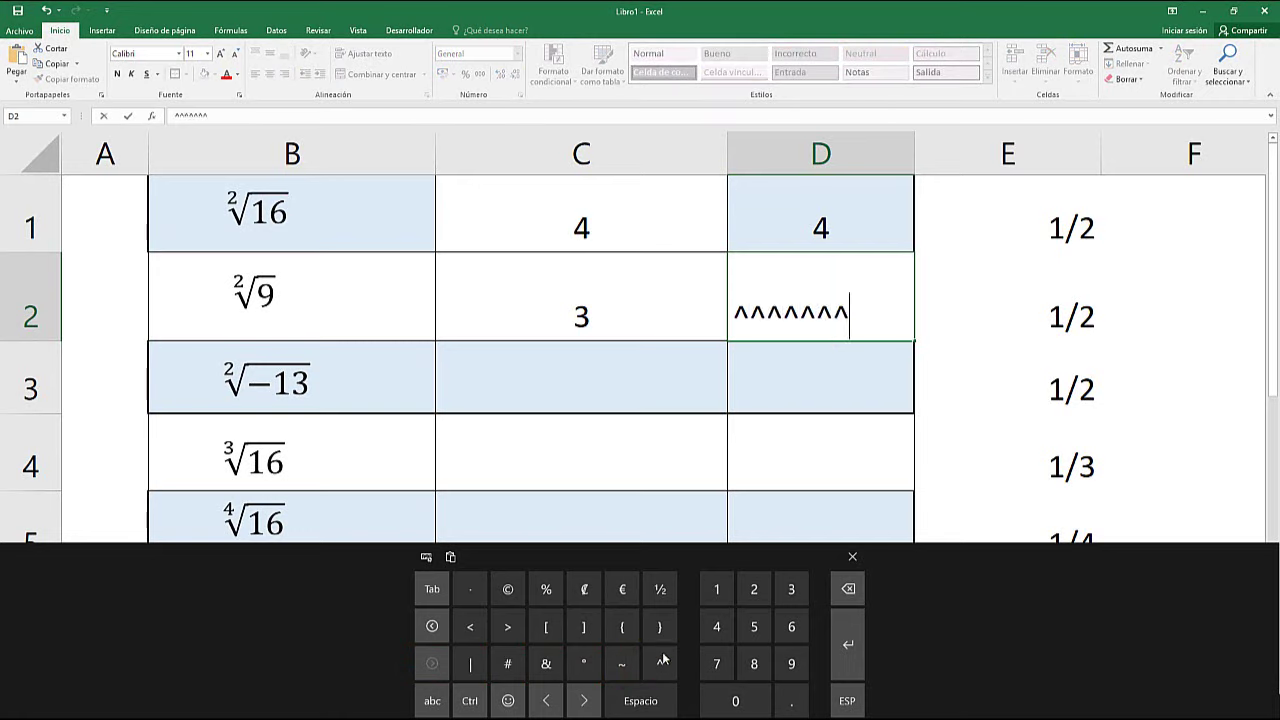
click(660, 663)
Discard the carets entered in D2 and undo the centering of D1, leaving D2 selected.
click(807, 325)
key(Escape)
key(ctrl+z)
click(814, 295)
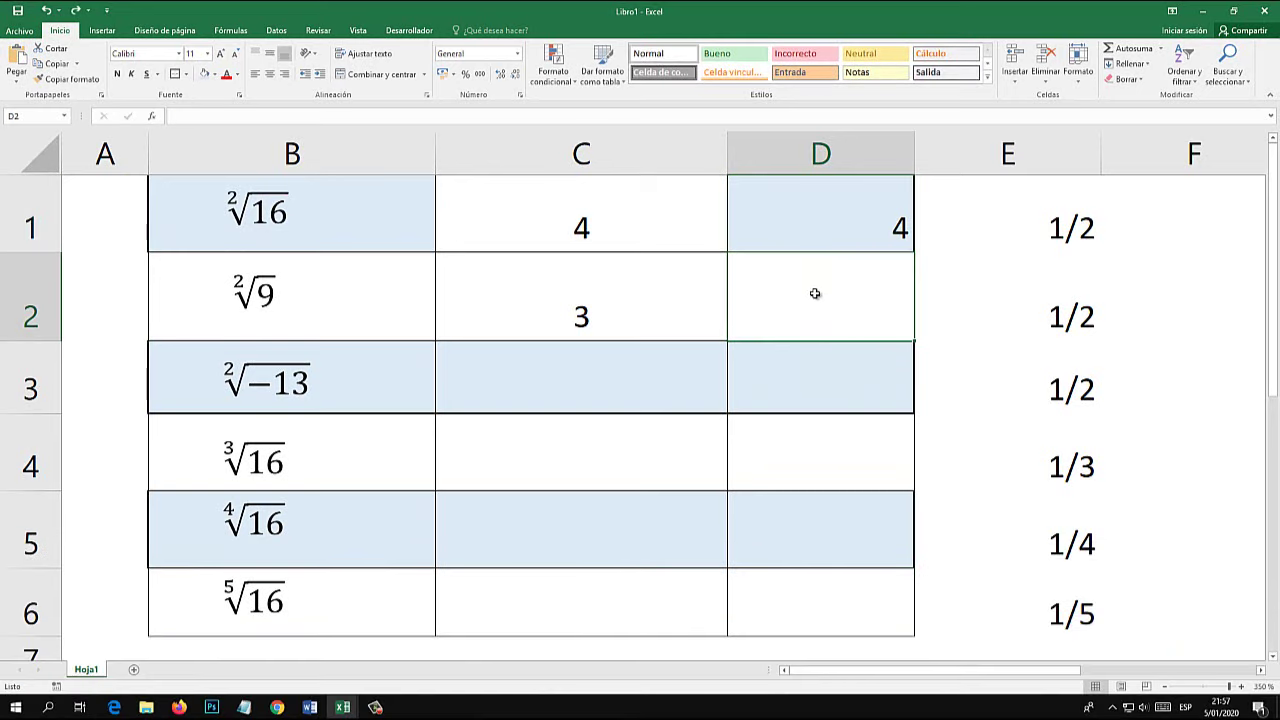
Reopen the touch keyboard and insert a single caret into cell D2 from its symbols.
click(1146, 707)
click(1164, 707)
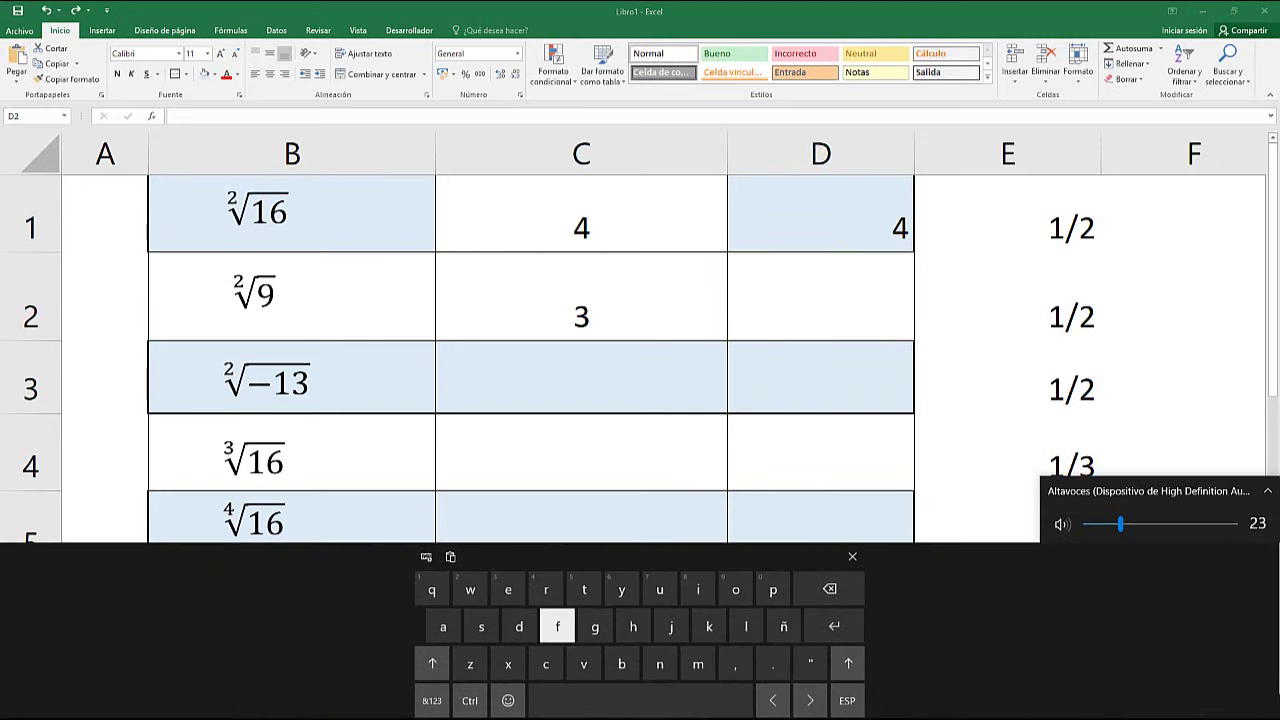
click(432, 700)
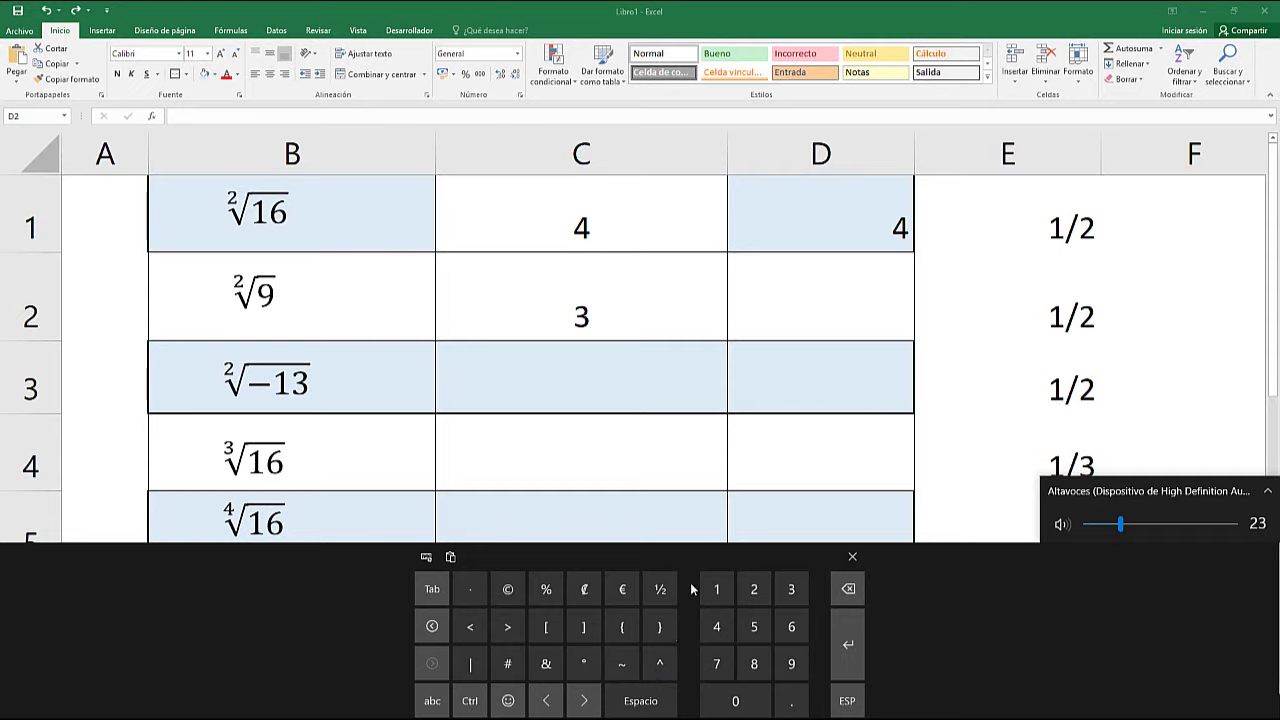
click(802, 330)
text(^)
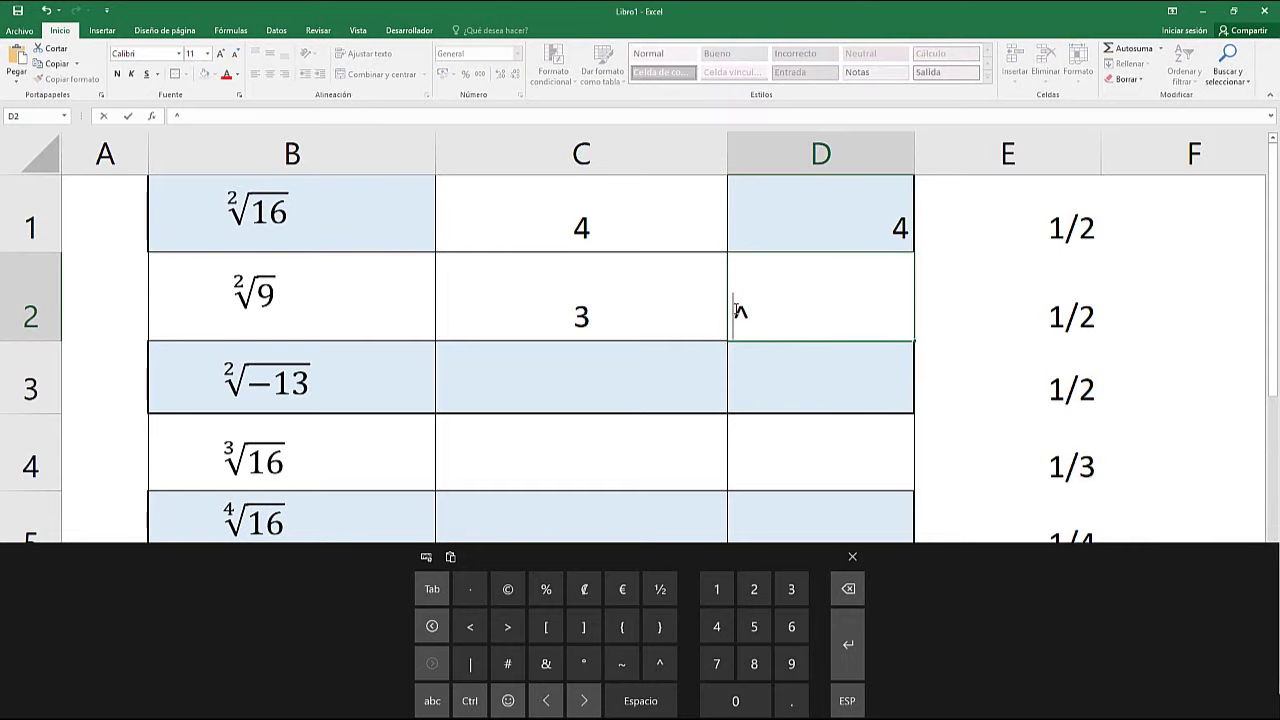
Build the formula around the caret in D2 so that it reads =9^(1/2), and confirm it.
text(=)
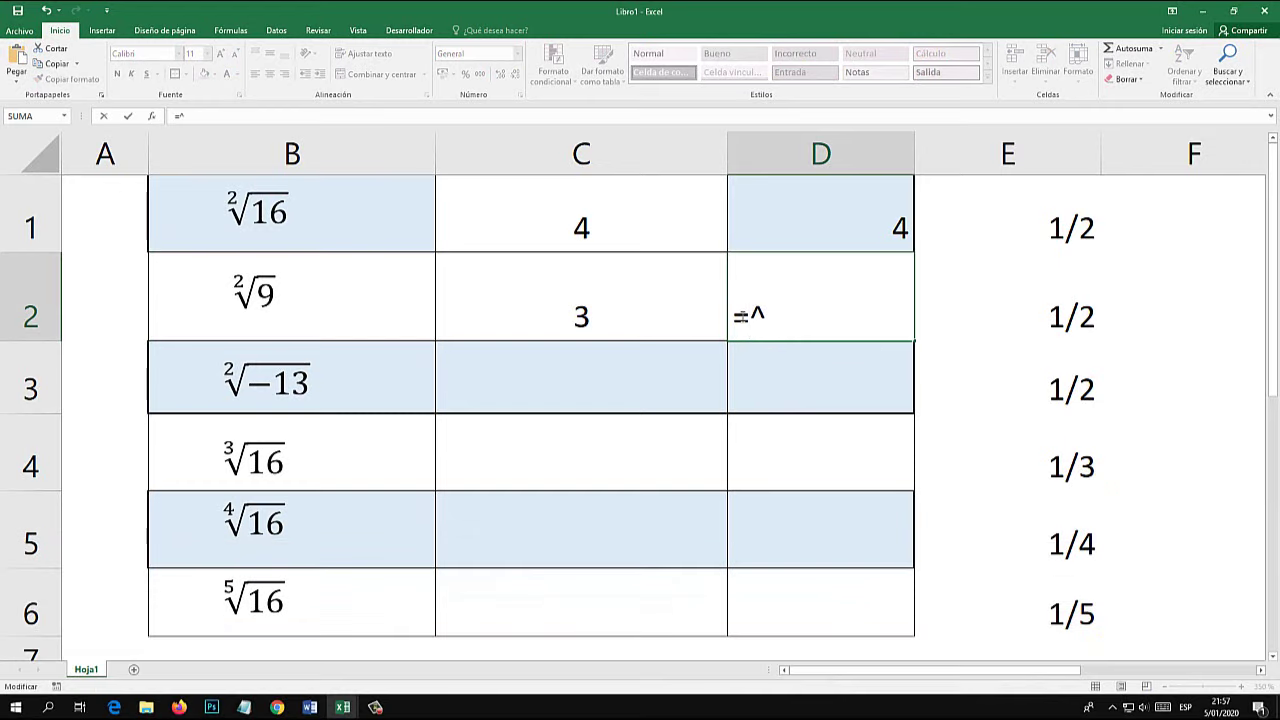
text(9)
click(784, 316)
text(())
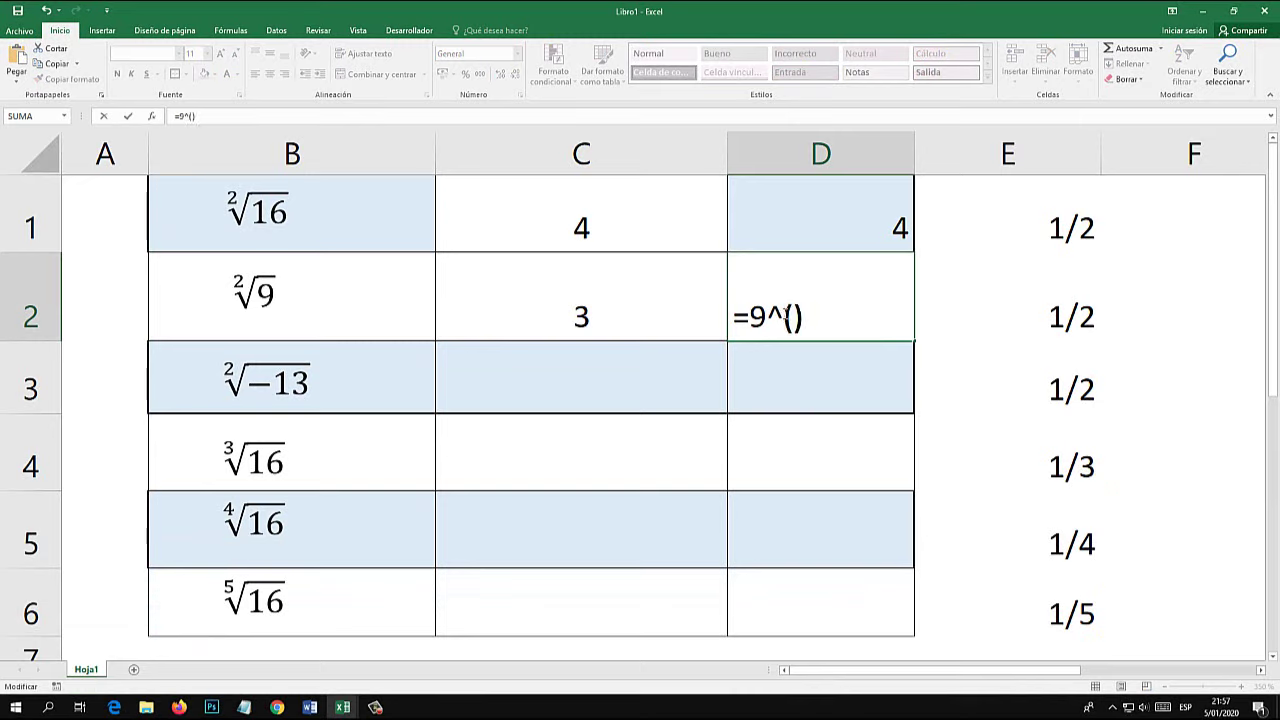
text(1/2)
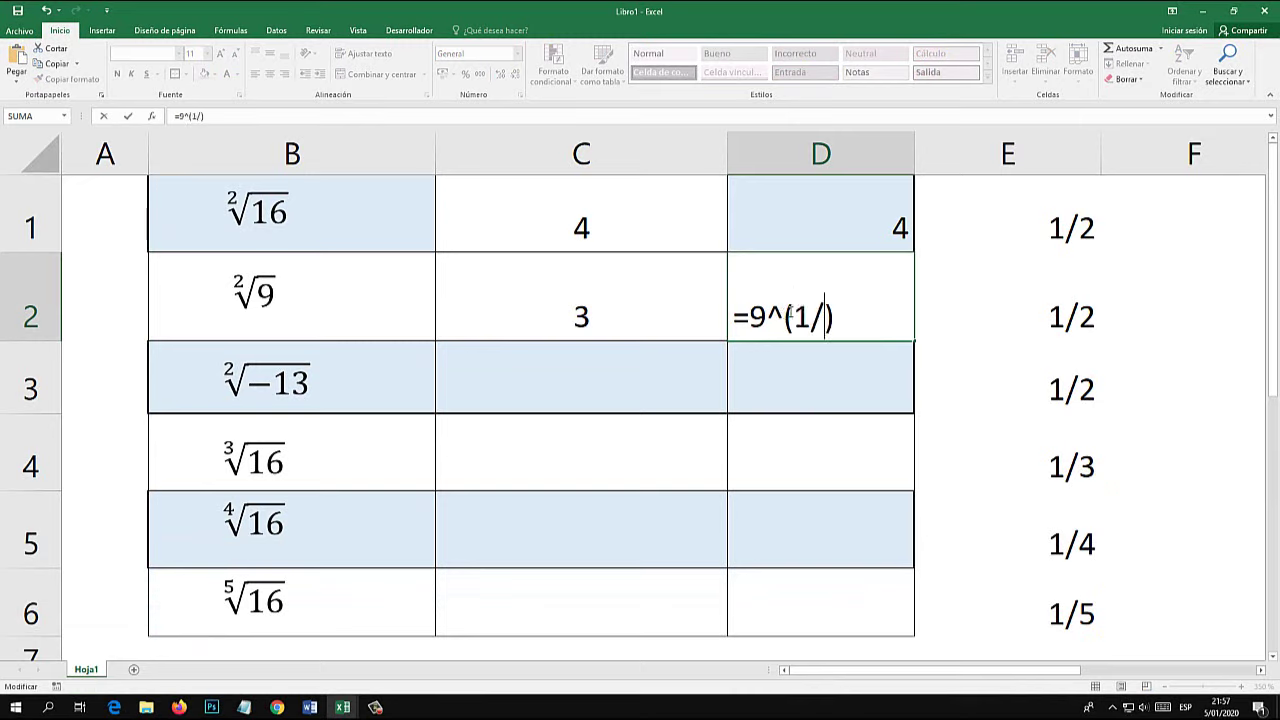
key(Return)
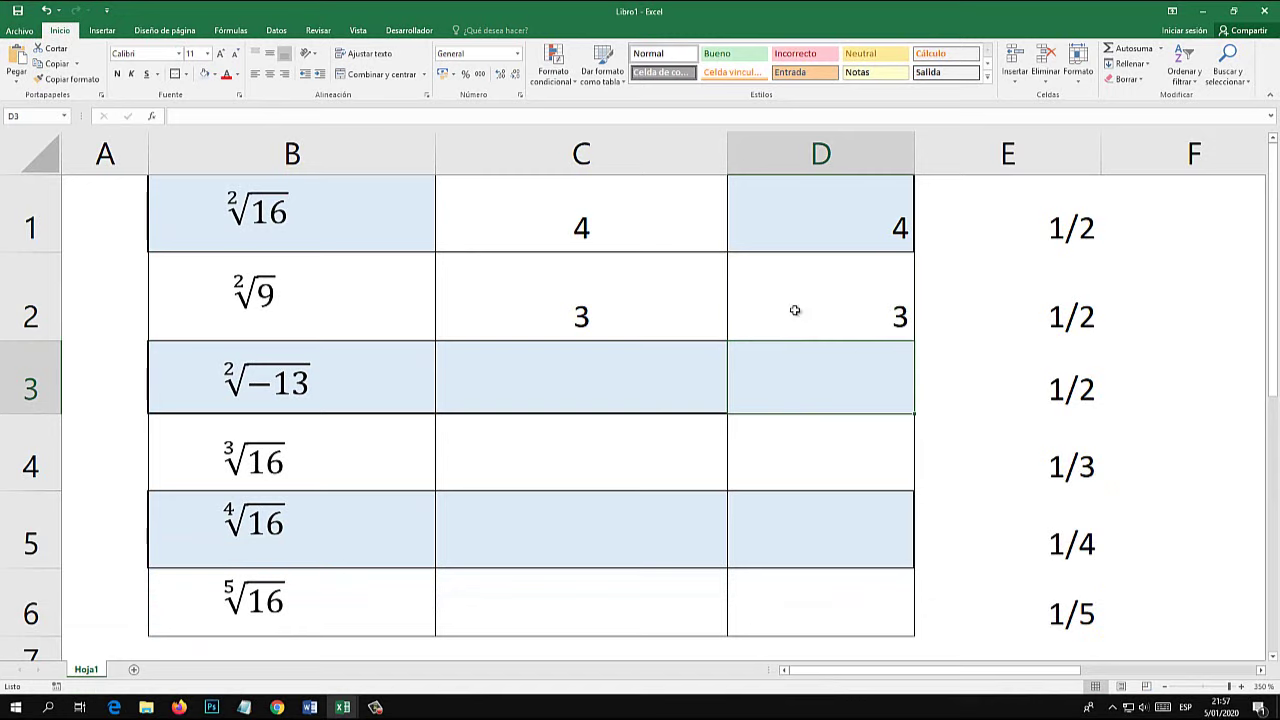
Enter the formula =13^(1/2) in cell D3 and confirm it.
click(545, 385)
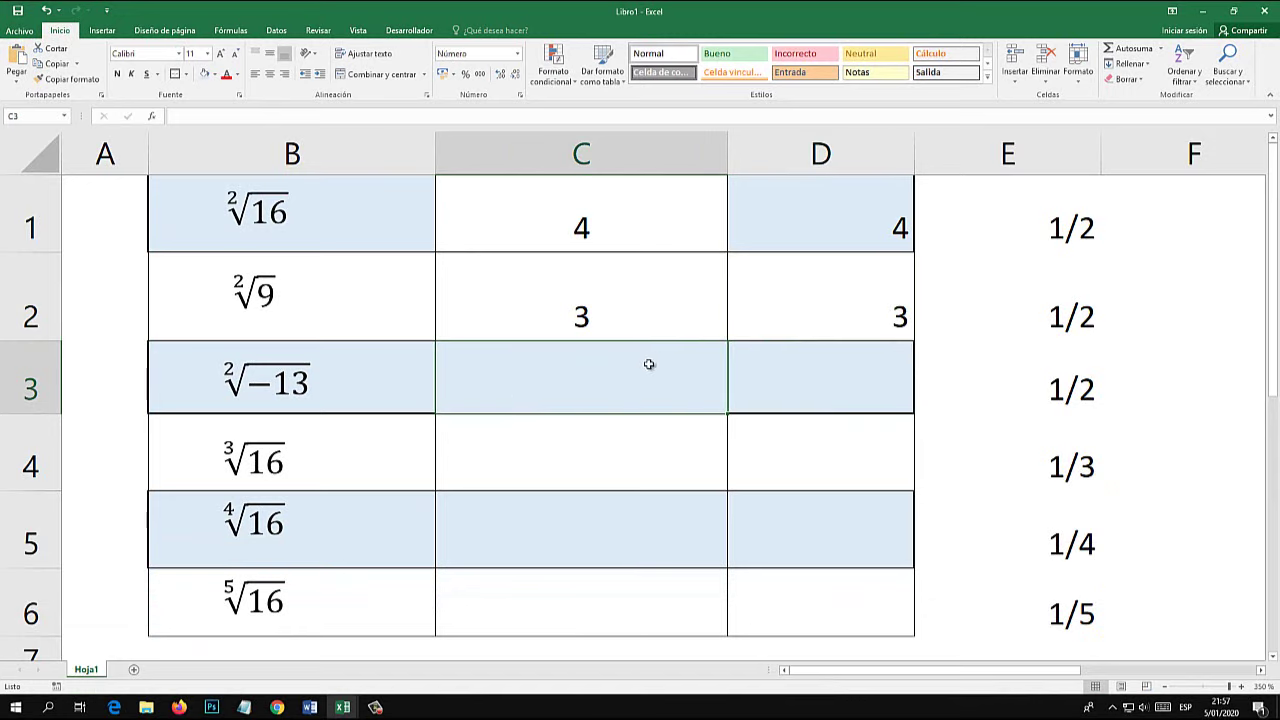
click(796, 385)
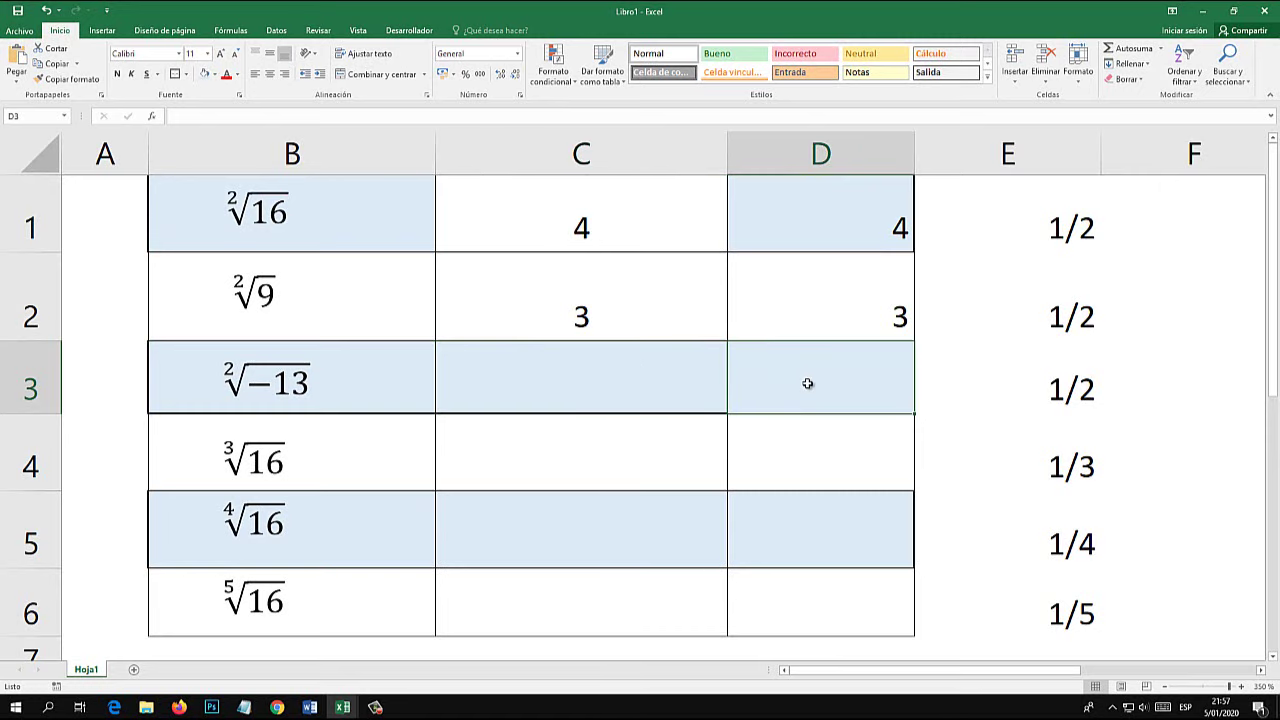
text(=13^(1/2))
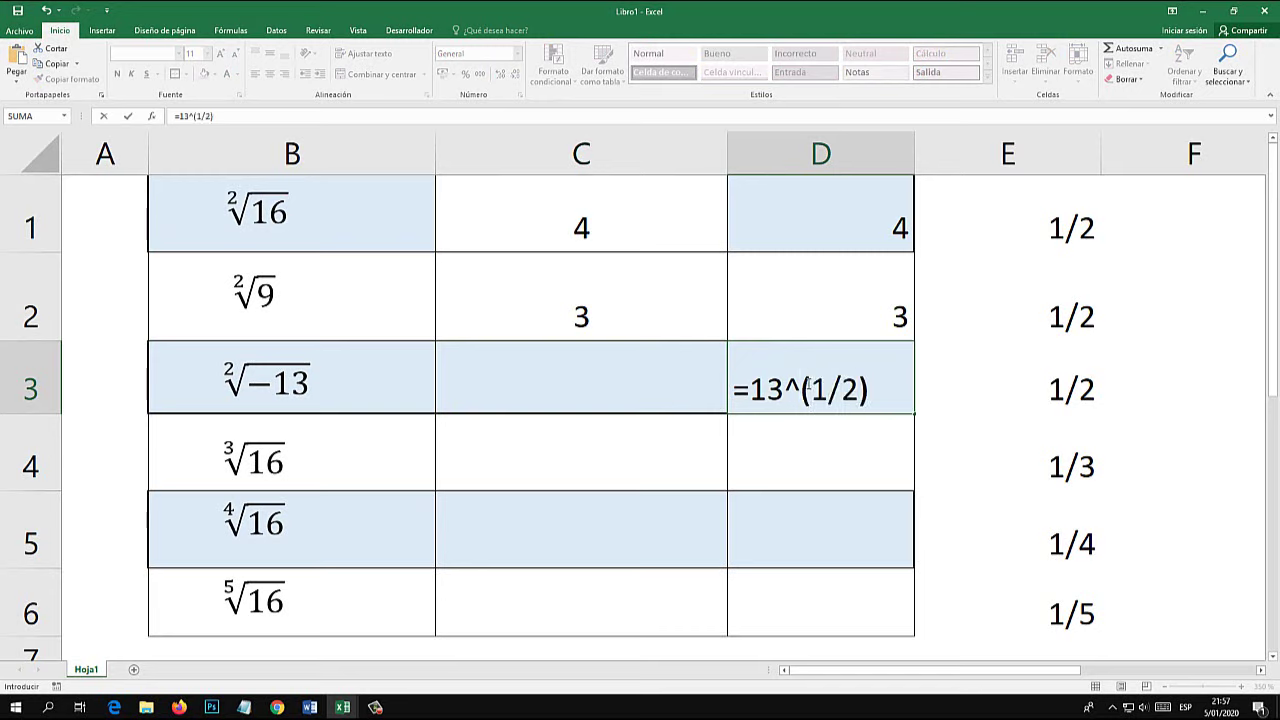
key(Return)
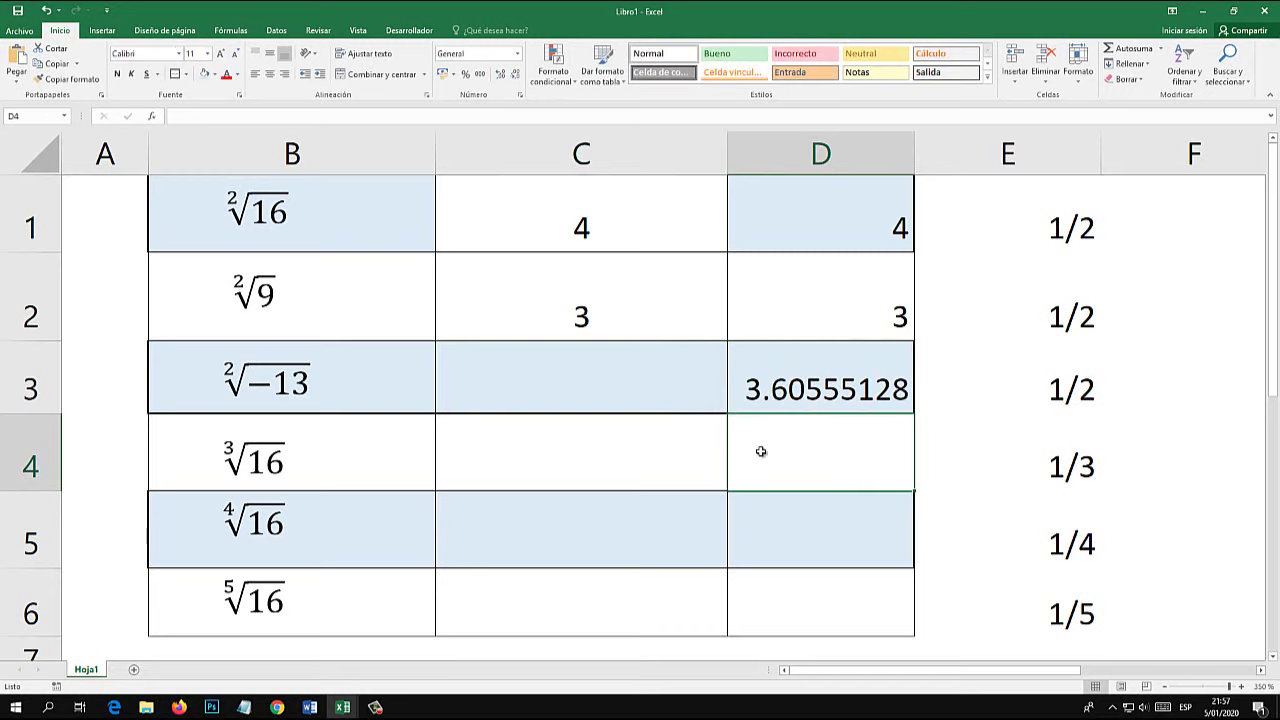
Enter the cube-root formula =16^(1/3) in cell D4, adding the missing equals sign before confirming it.
click(228, 451)
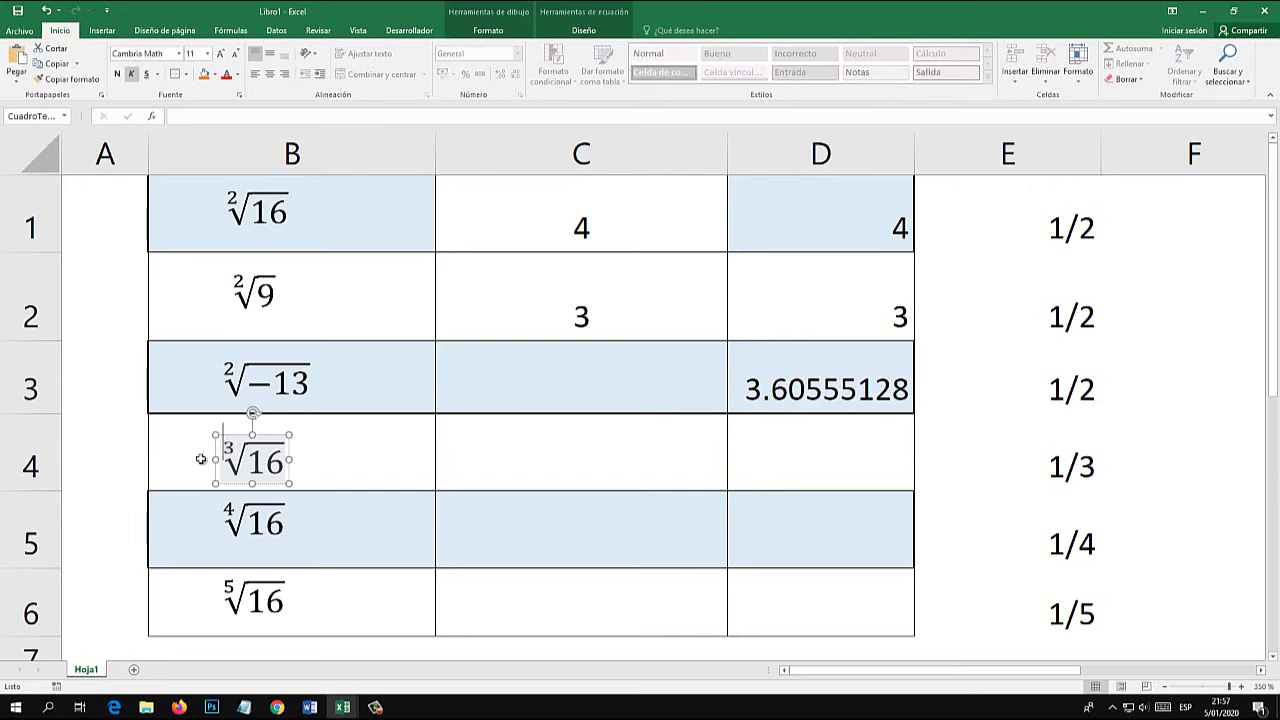
click(634, 454)
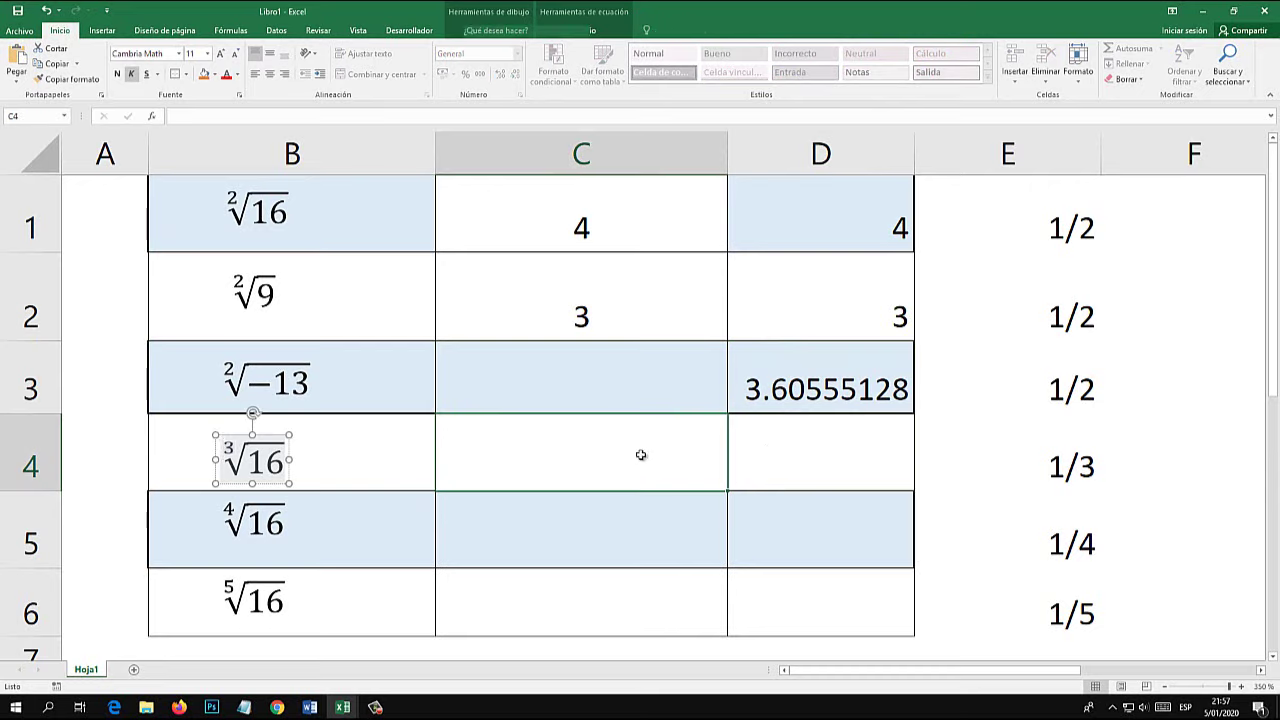
click(764, 445)
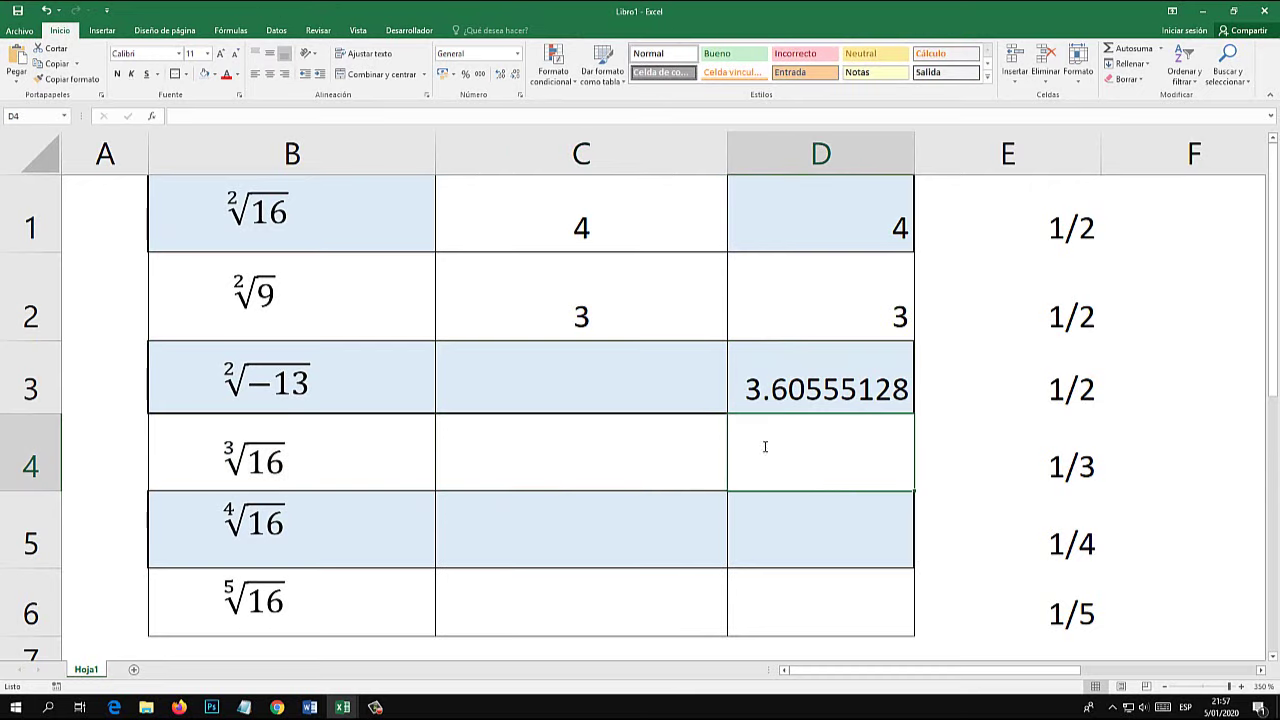
text(16^()
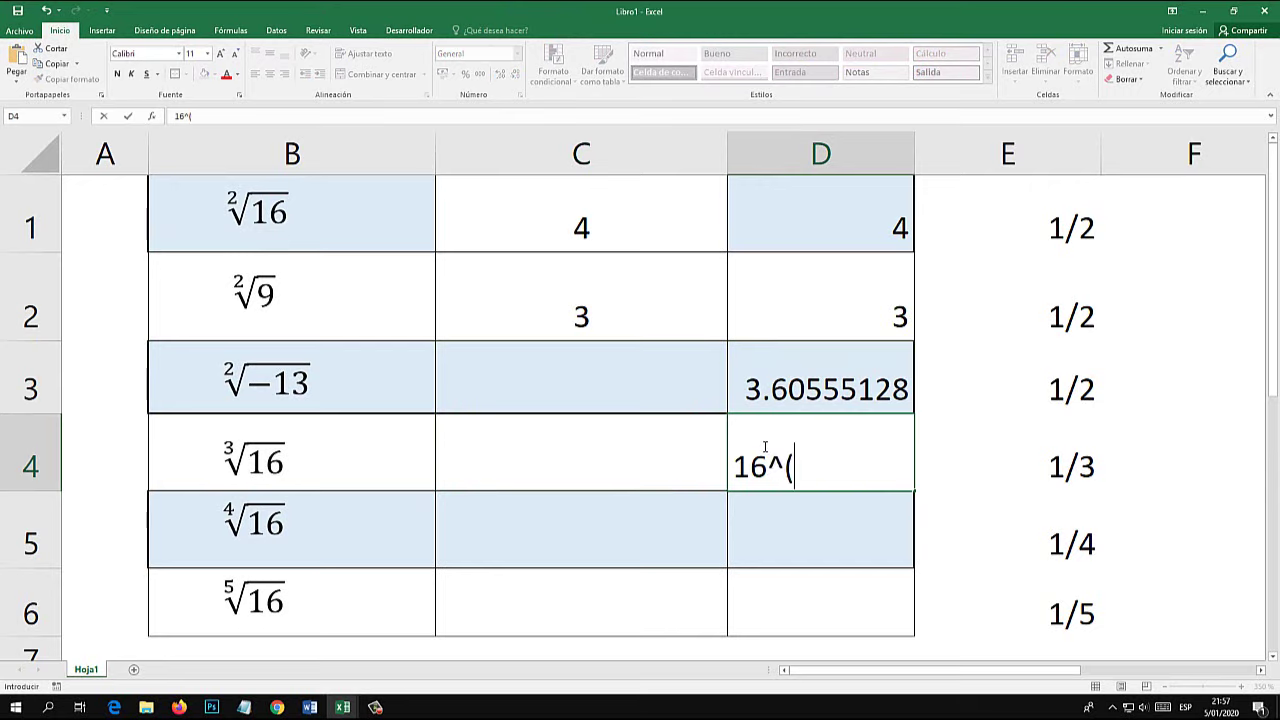
text(1/3))
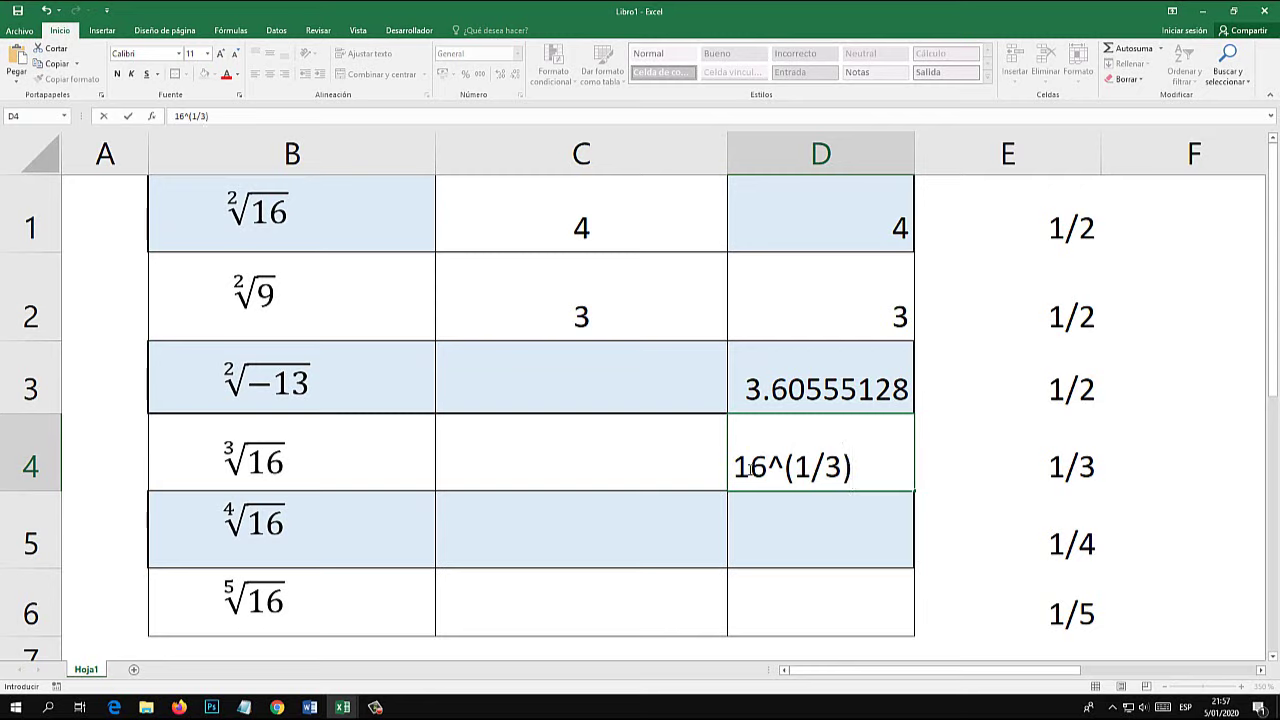
click(735, 466)
text(=)
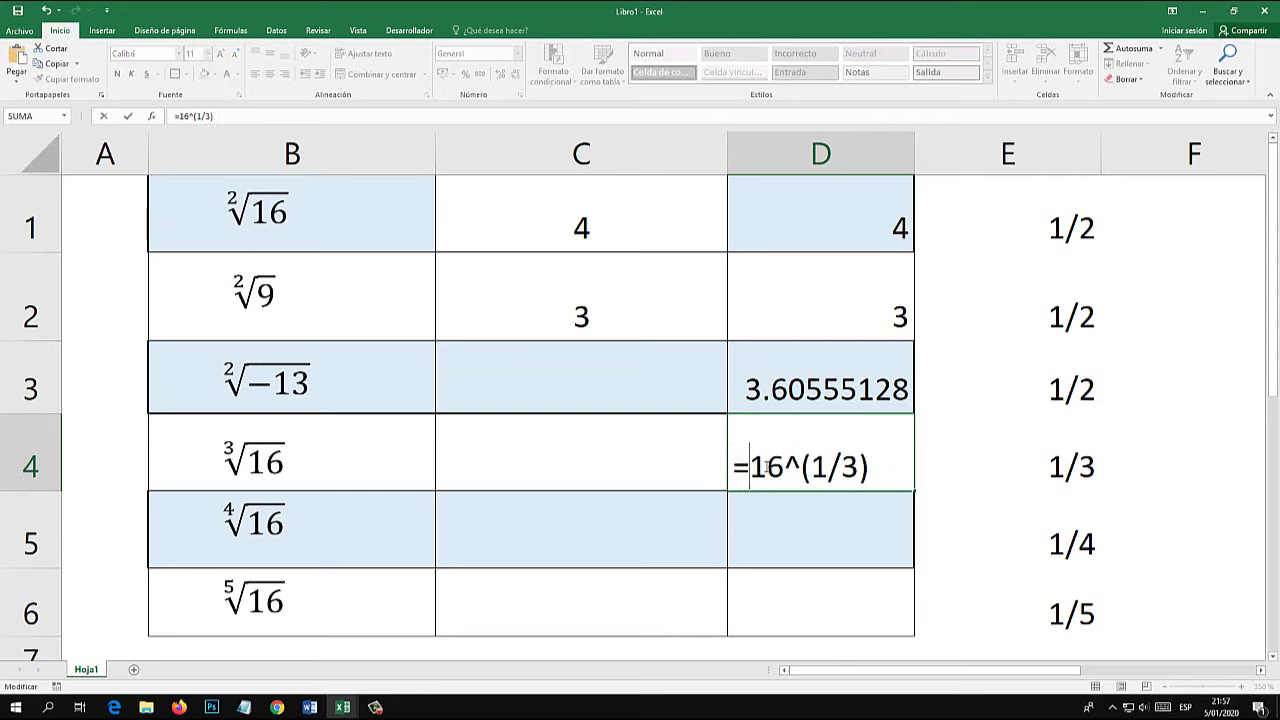
key(Return)
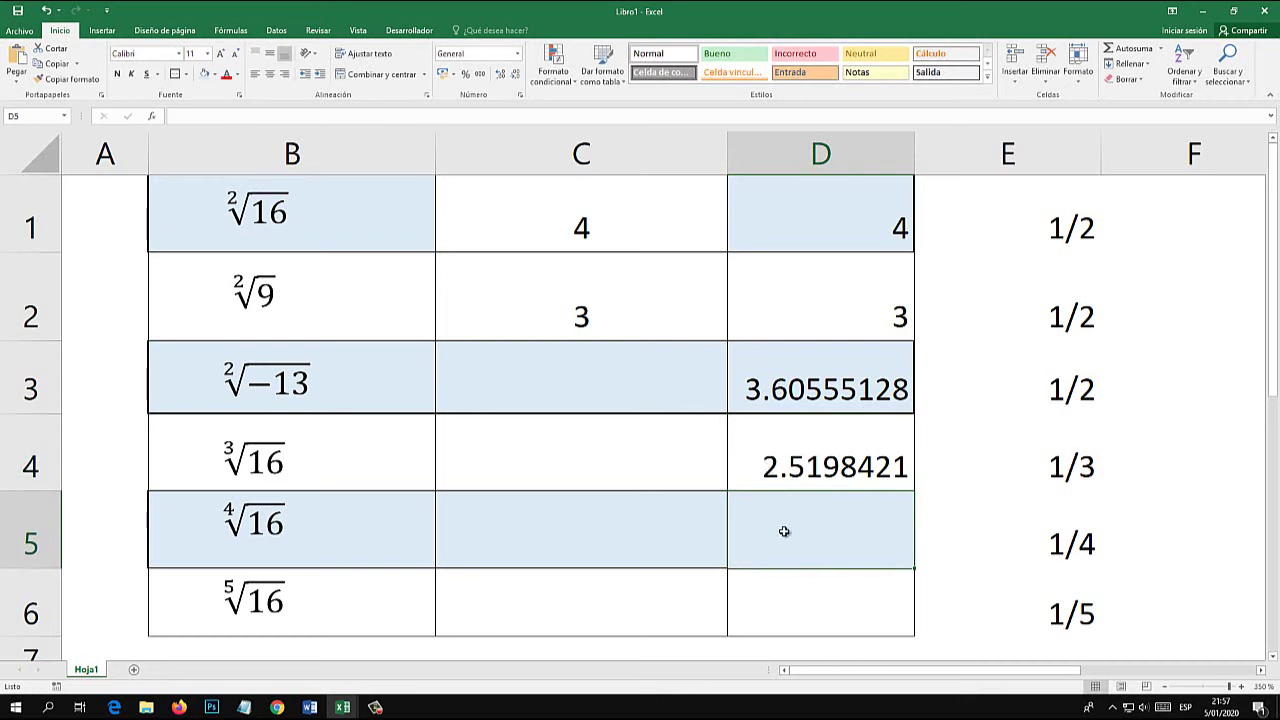
Enter the fourth-root formula =16^(1/4) in cell D5 and continue to cell D6.
text(=)
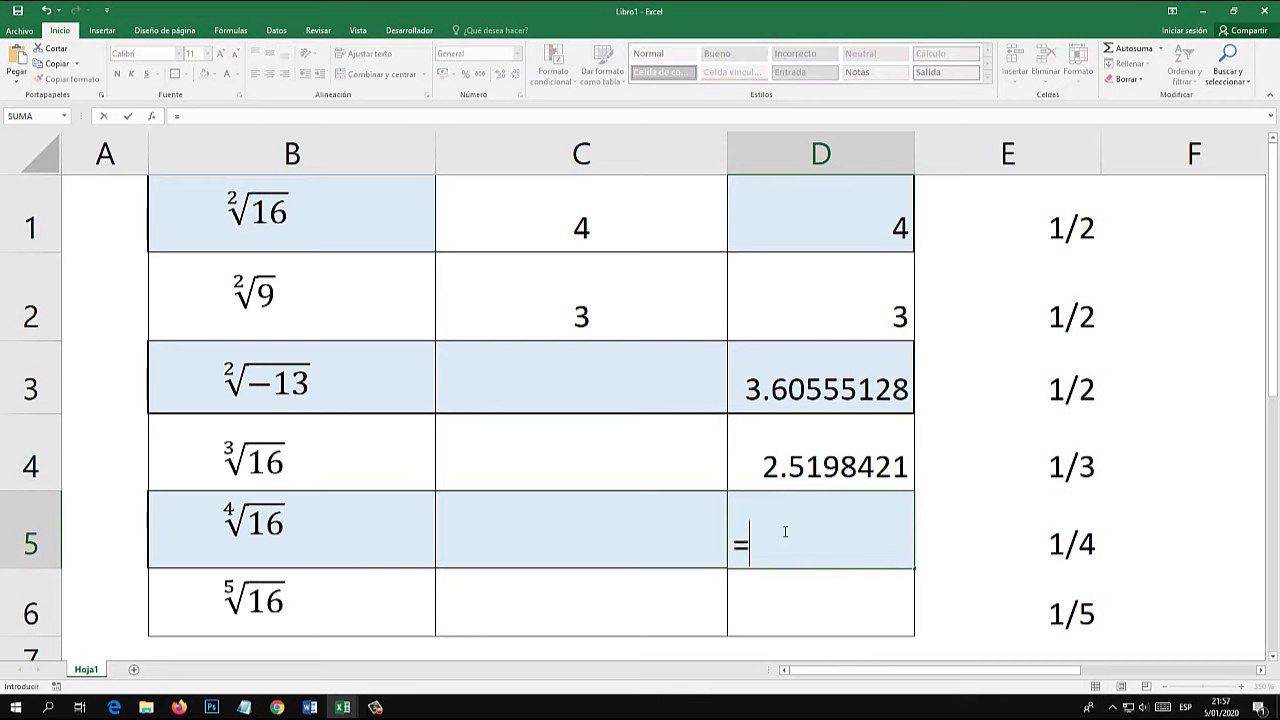
text(16^(1/4))
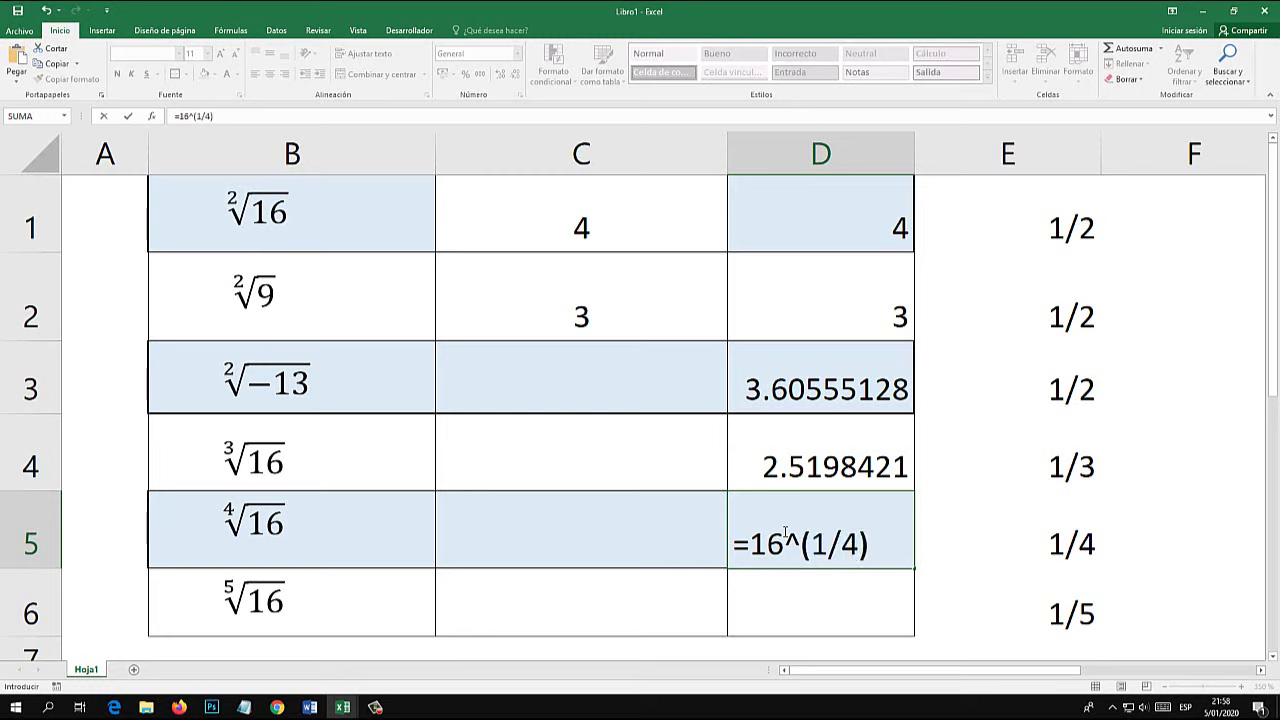
key(Return)
double_click(803, 535)
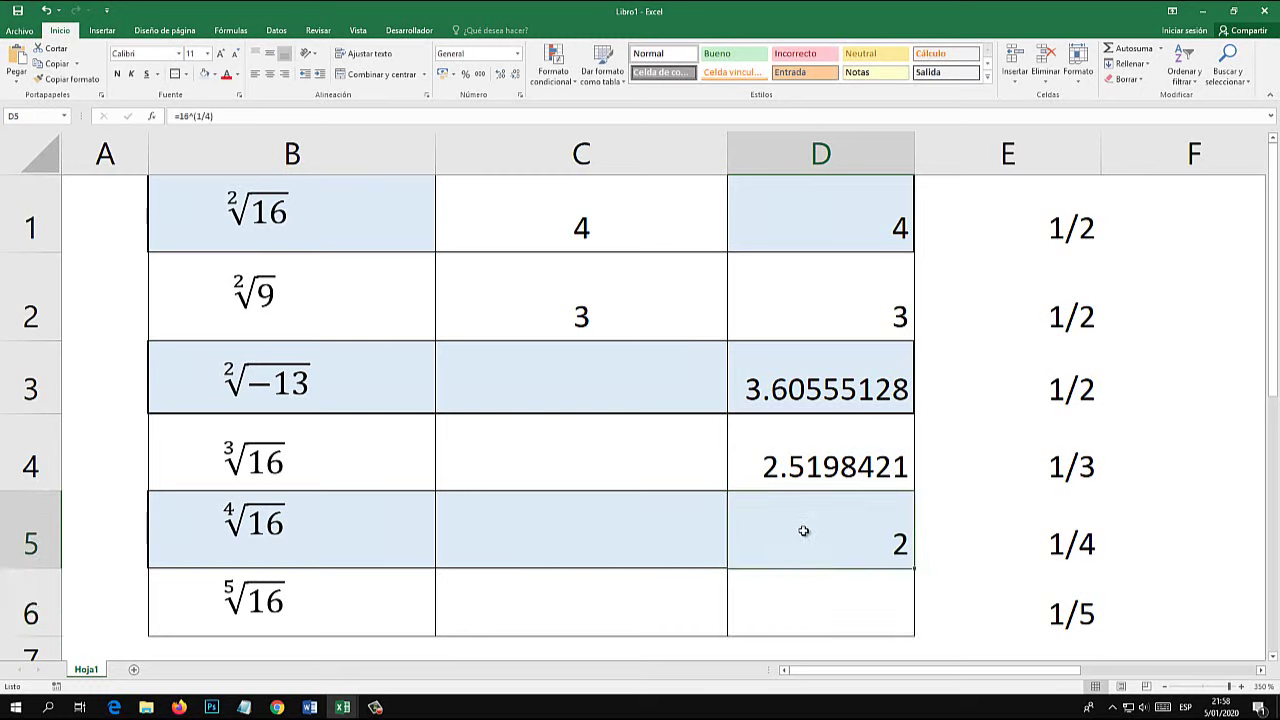
key(Return)
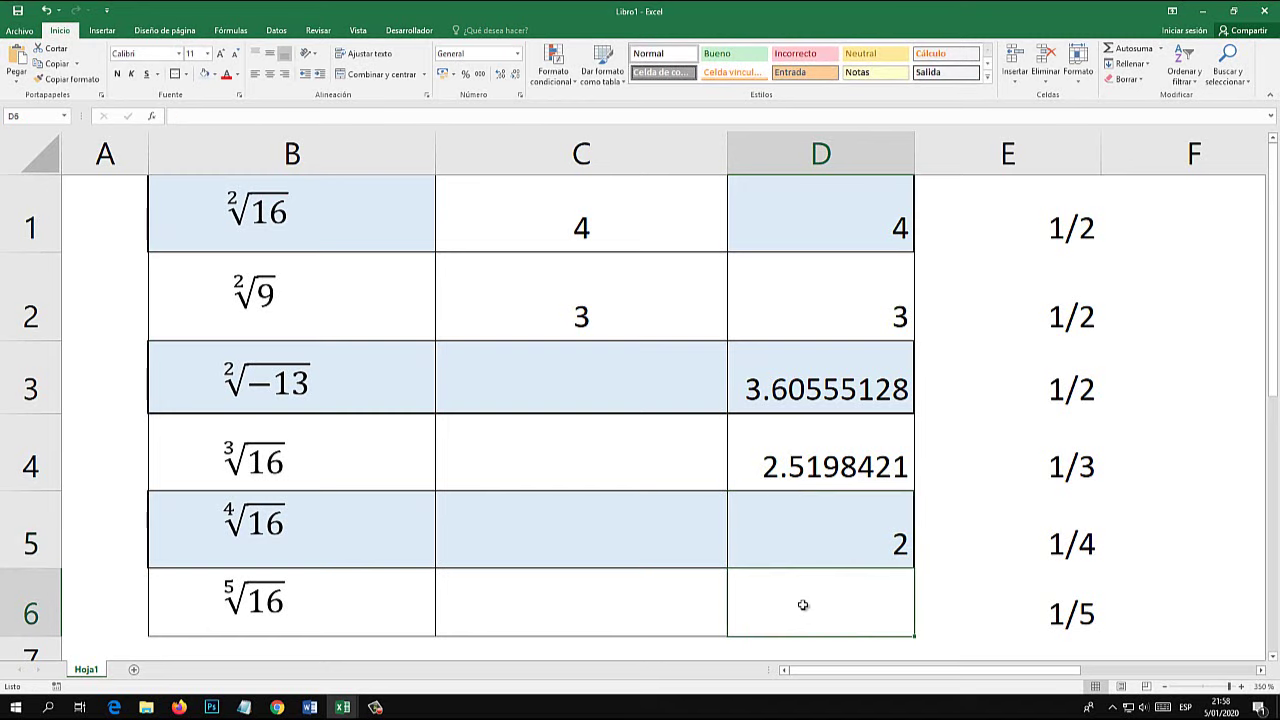
Enter the fifth-root formula =16^(1/5) in cell D6 and confirm it.
text(=)
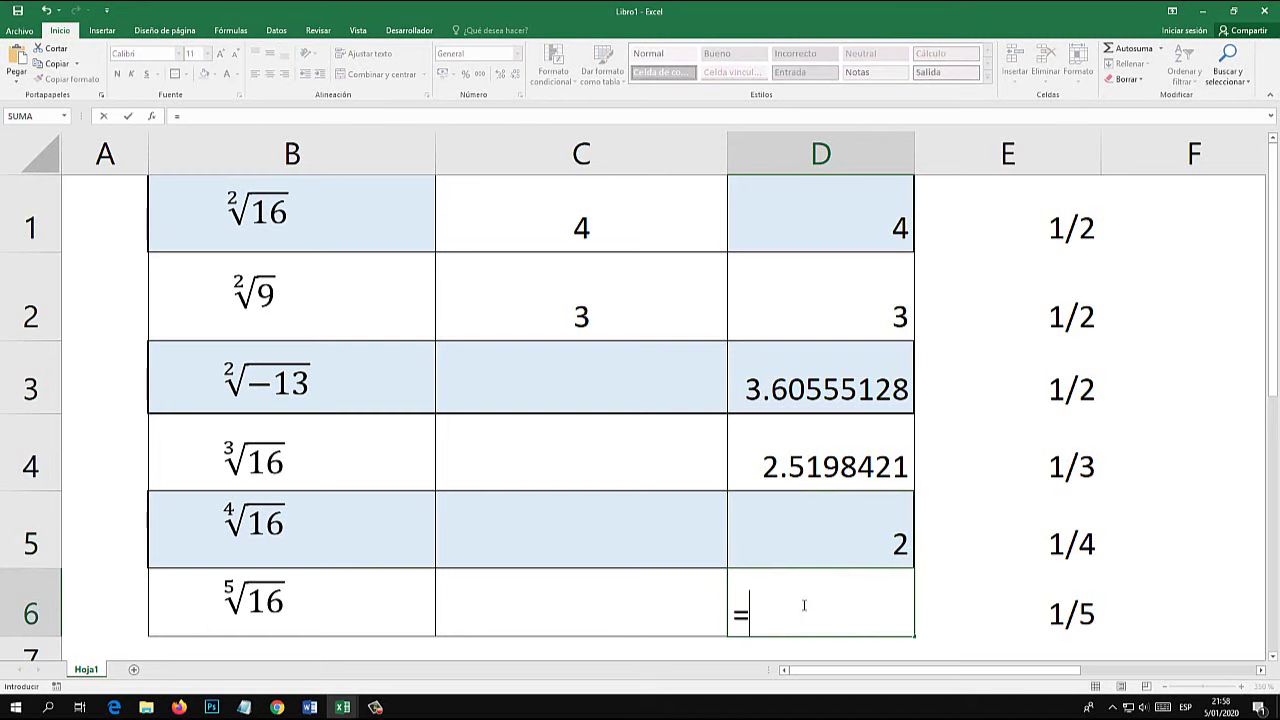
text(16)
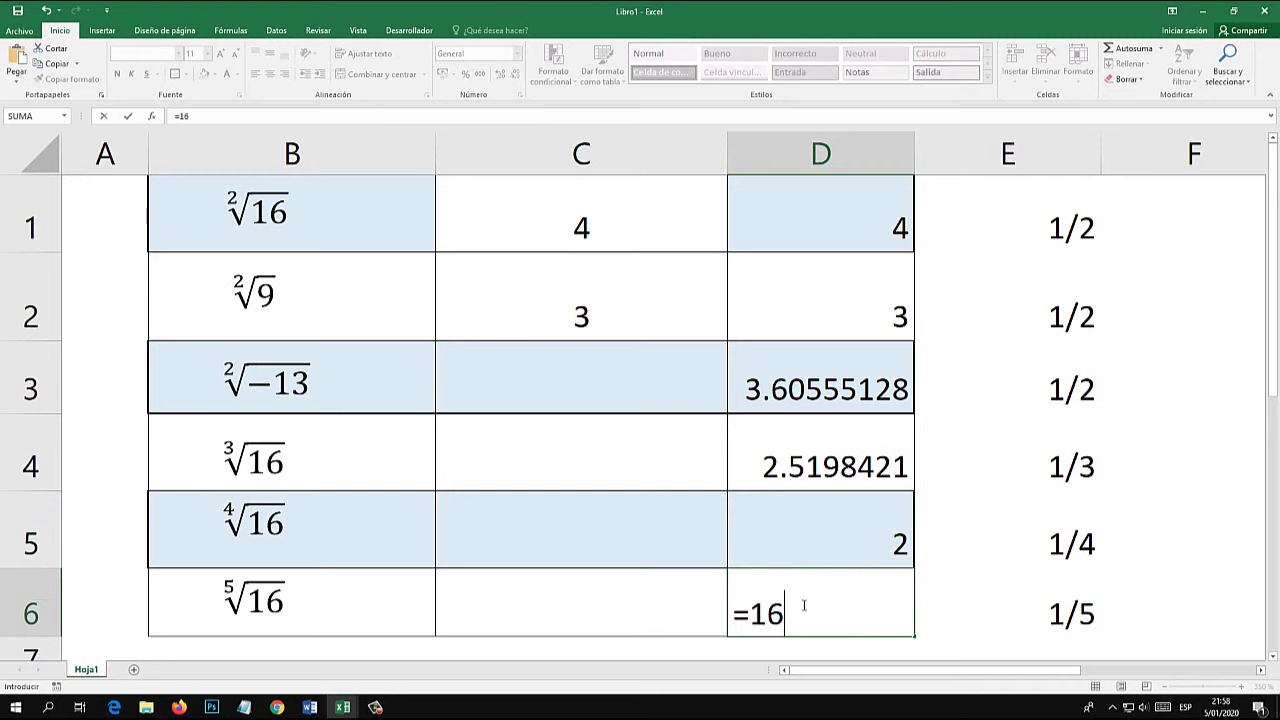
text(^)
text((1/5))
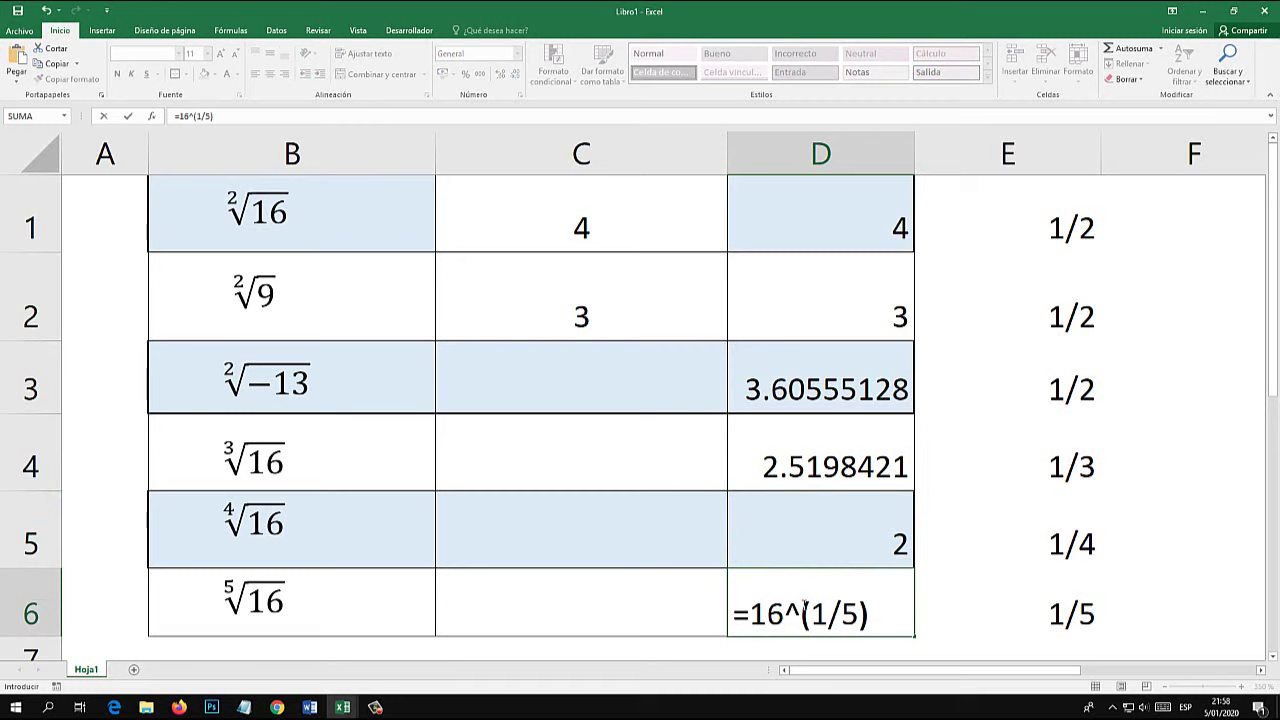
key(Return)
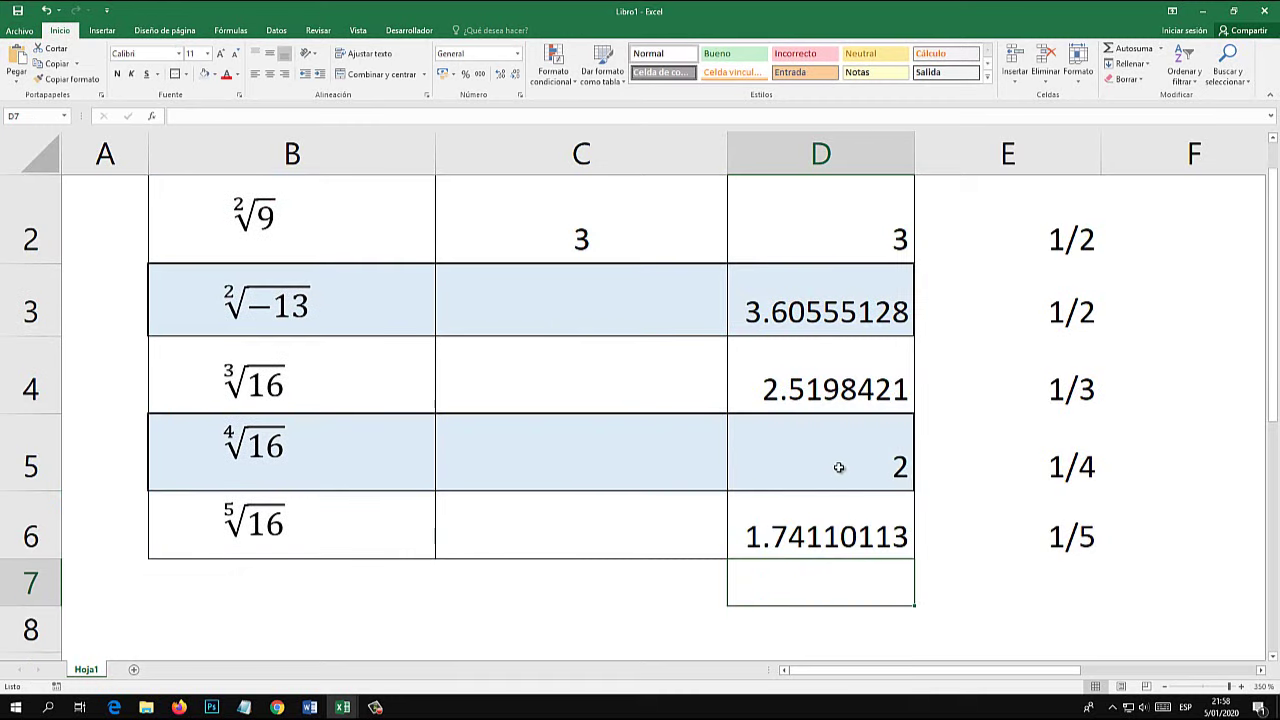
click(839, 467)
click(818, 370)
scroll(853, 463, up, 1)
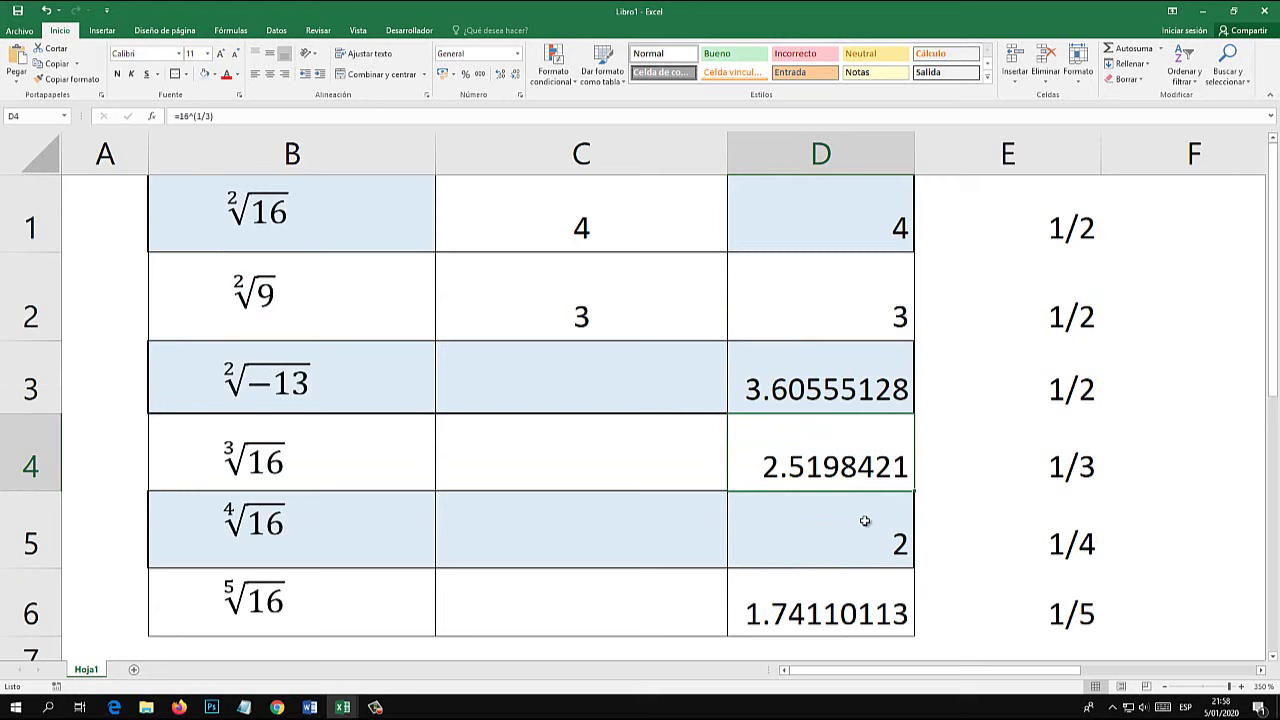
click(801, 369)
scroll(700, 435, down, 3)
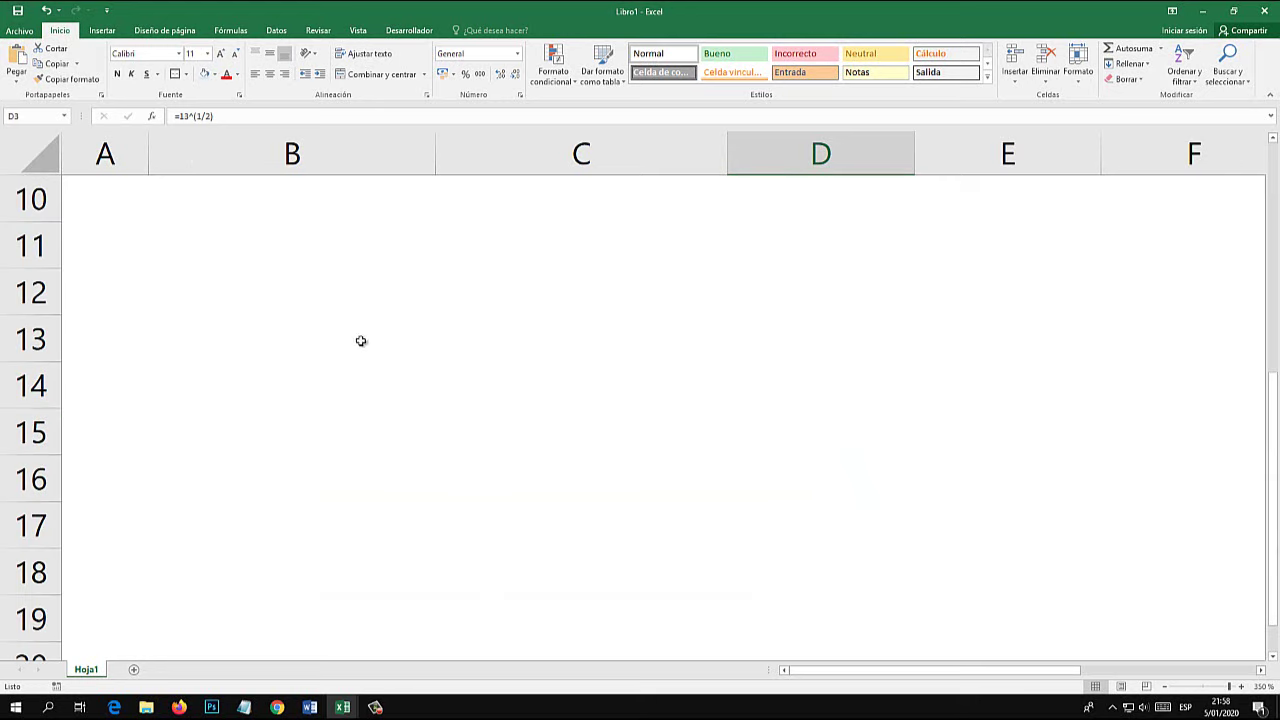
scroll(360, 340, up, 3)
Nudge the fifth-root equation slightly within cell B6.
click(229, 583)
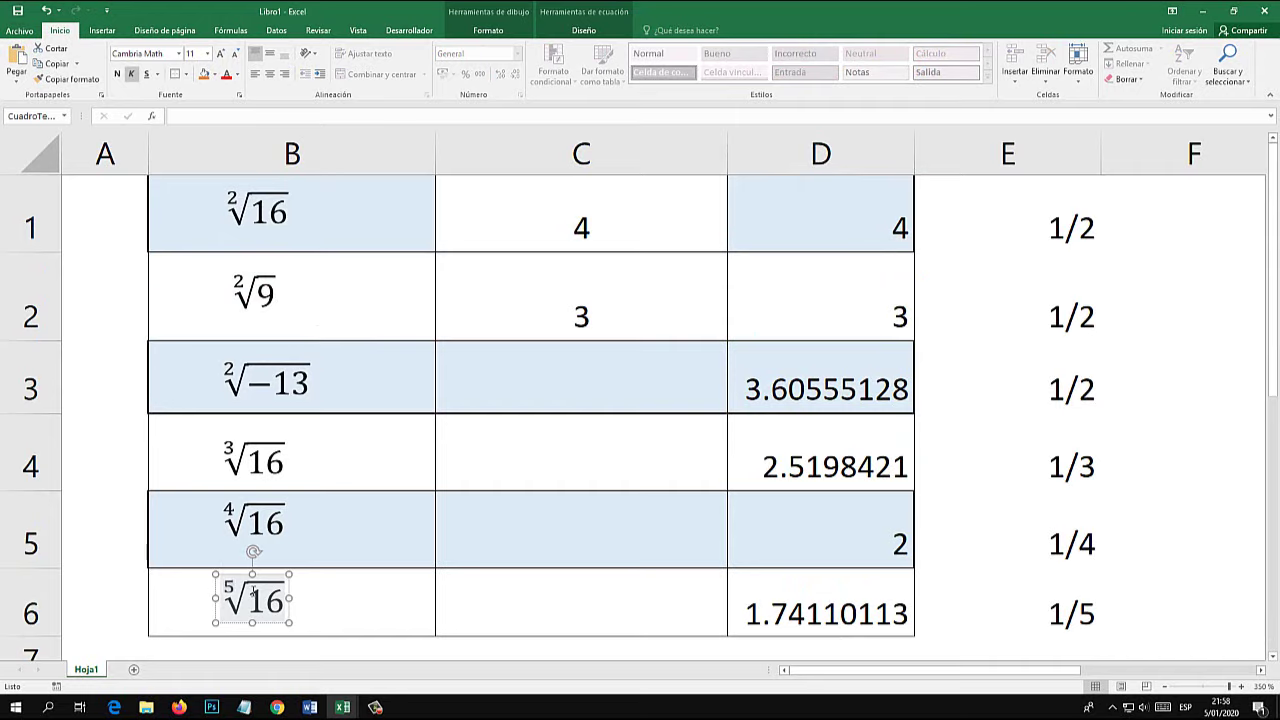
drag(273, 575, 270, 413)
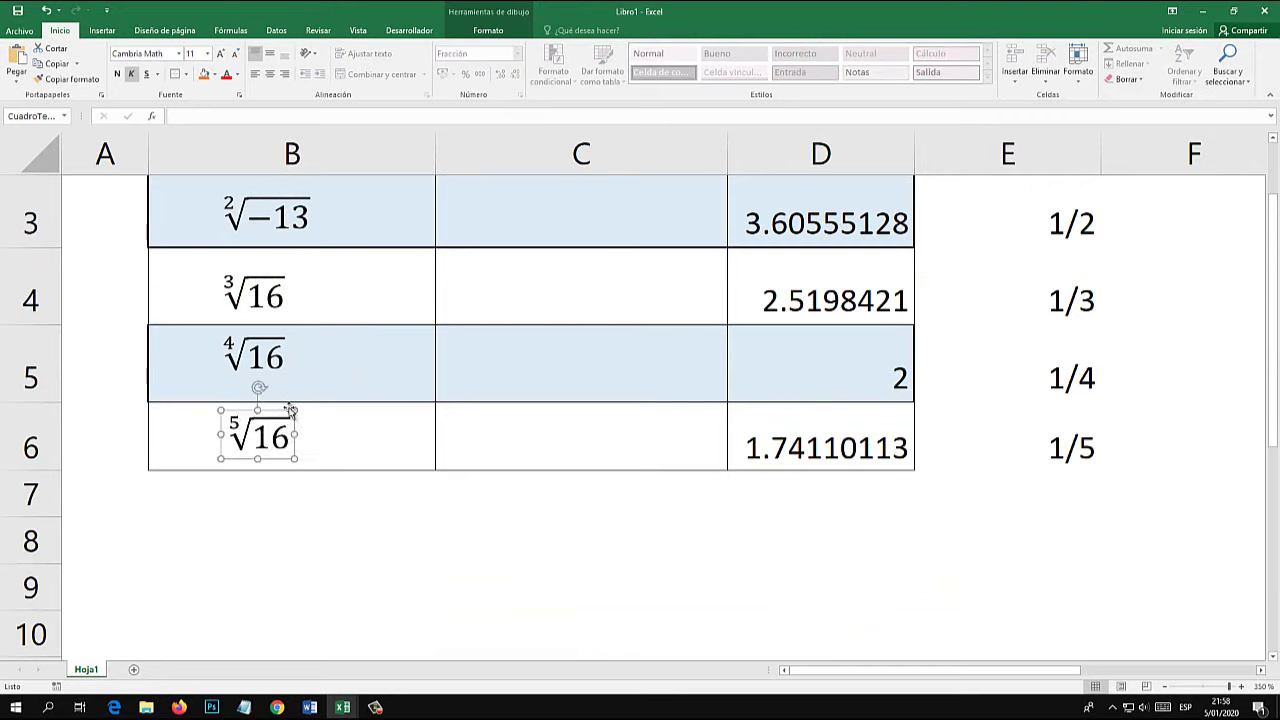
Select an empty cell below the table and insert a new blank equation on the sheet.
click(332, 537)
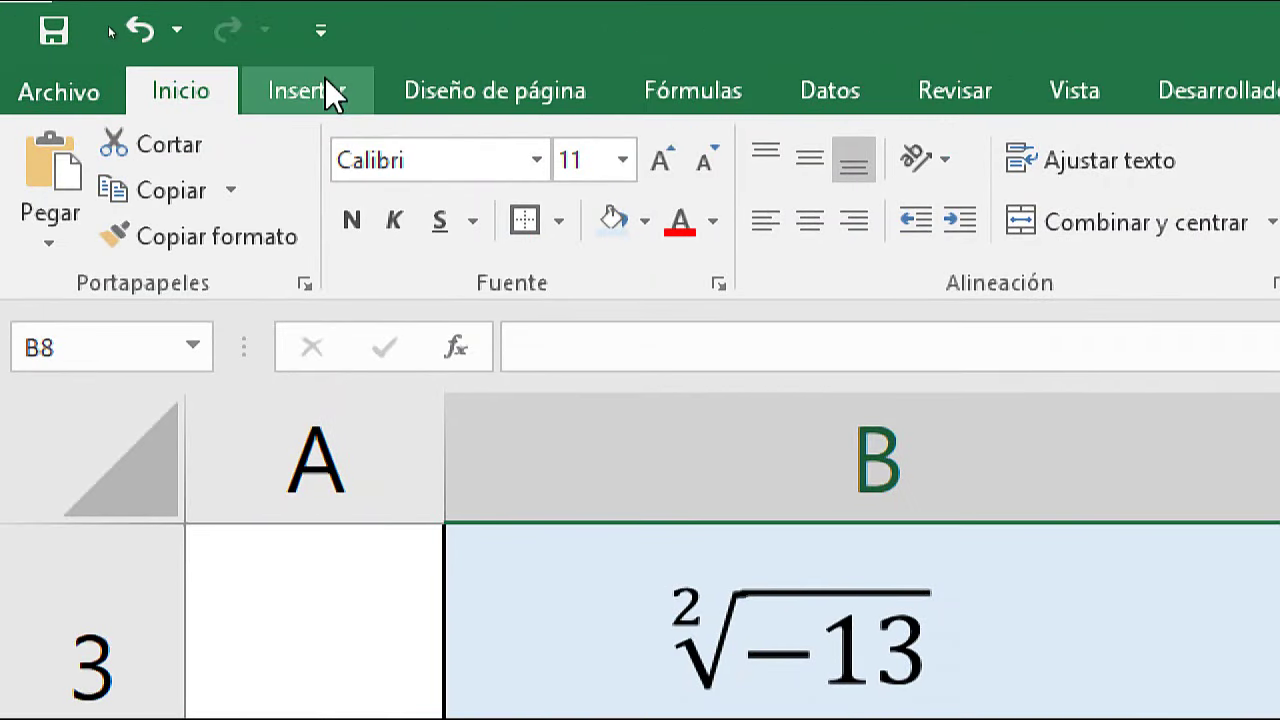
click(105, 30)
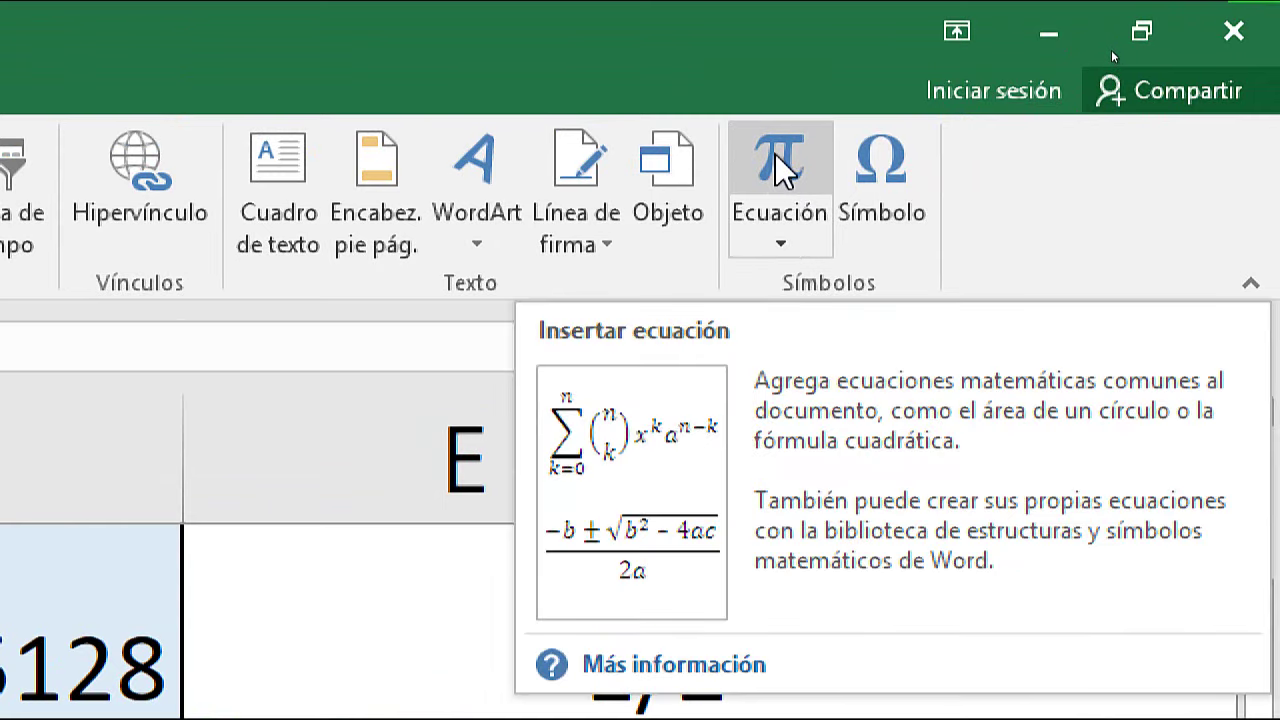
click(780, 180)
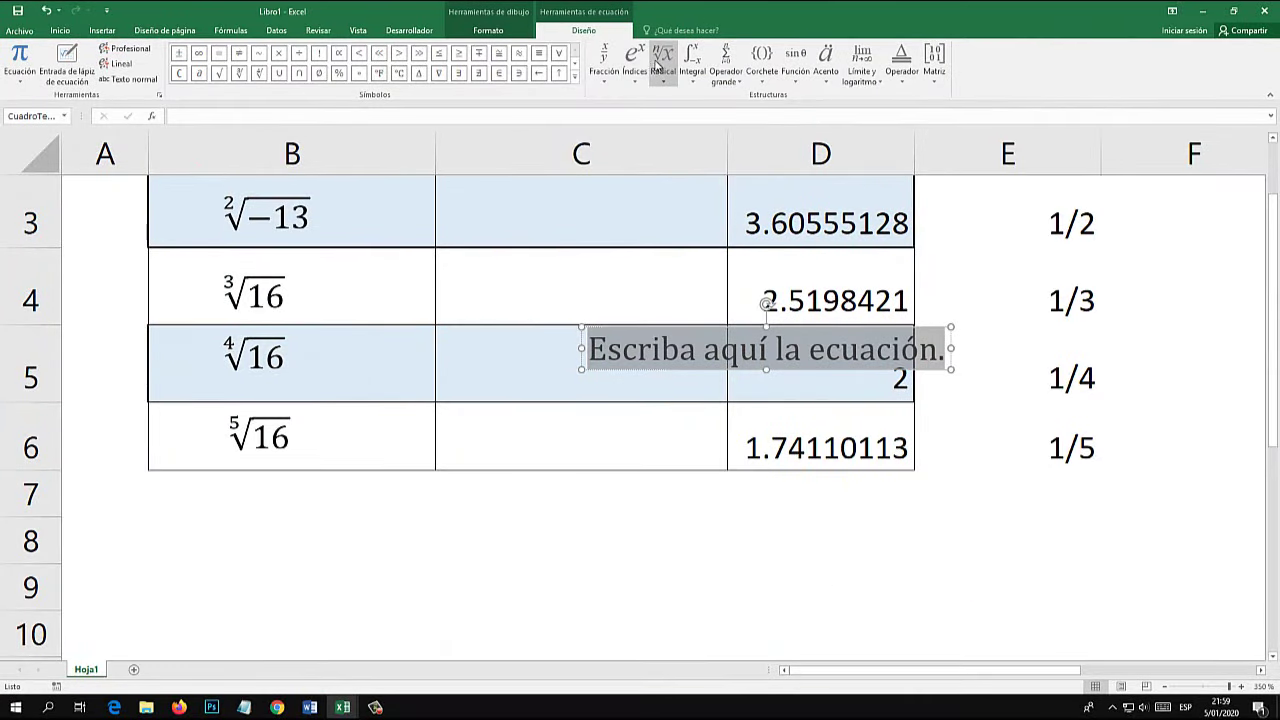
Look through the fraction, script and radical structures available for the new equation.
click(638, 72)
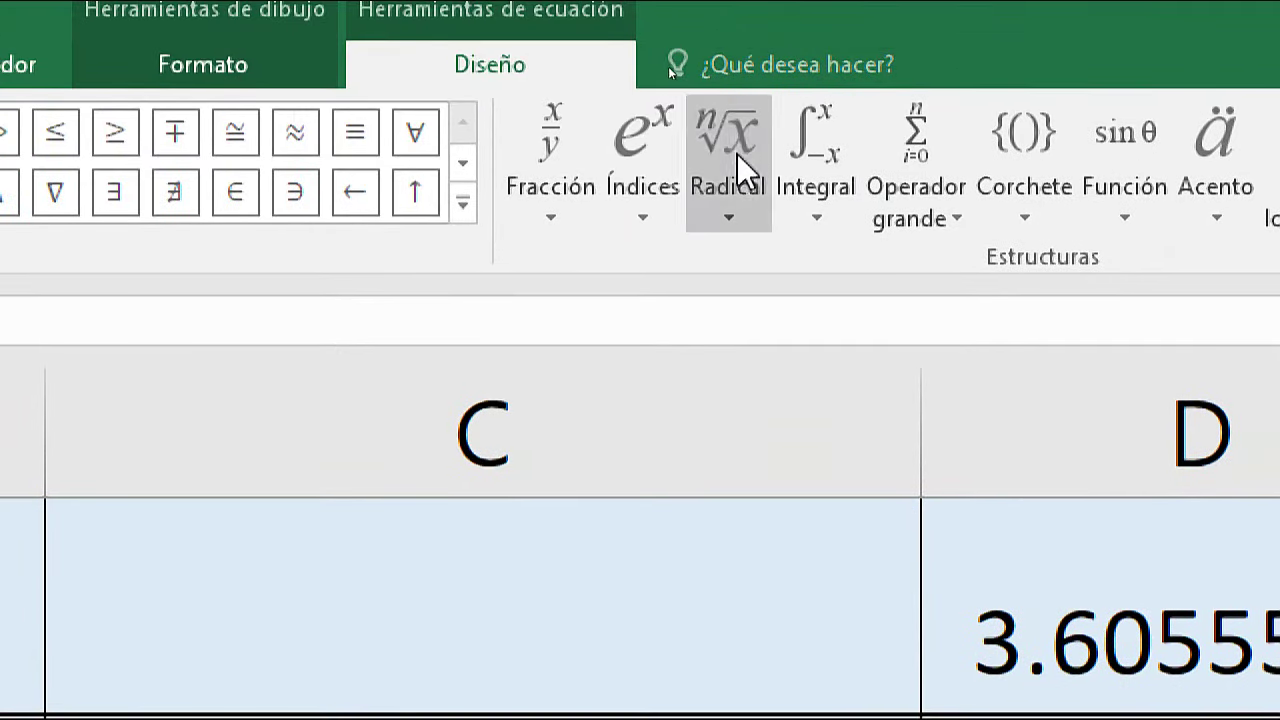
click(668, 76)
click(561, 210)
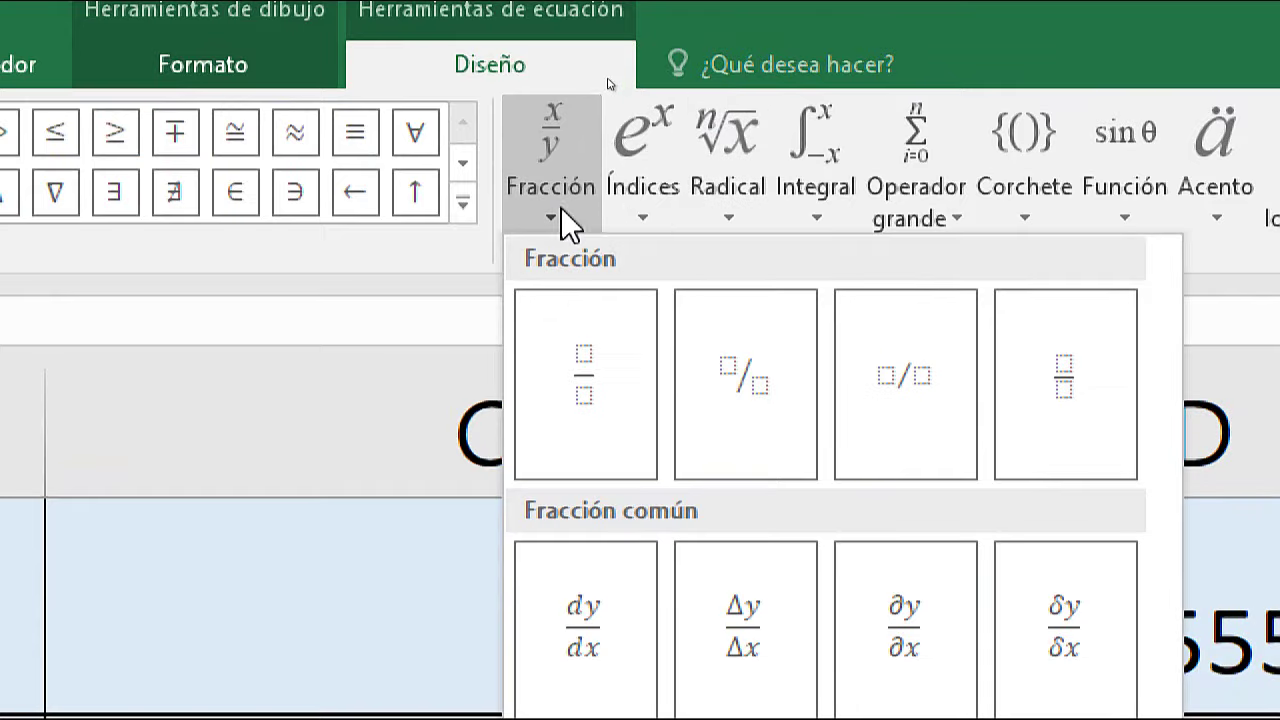
key(Escape)
click(667, 208)
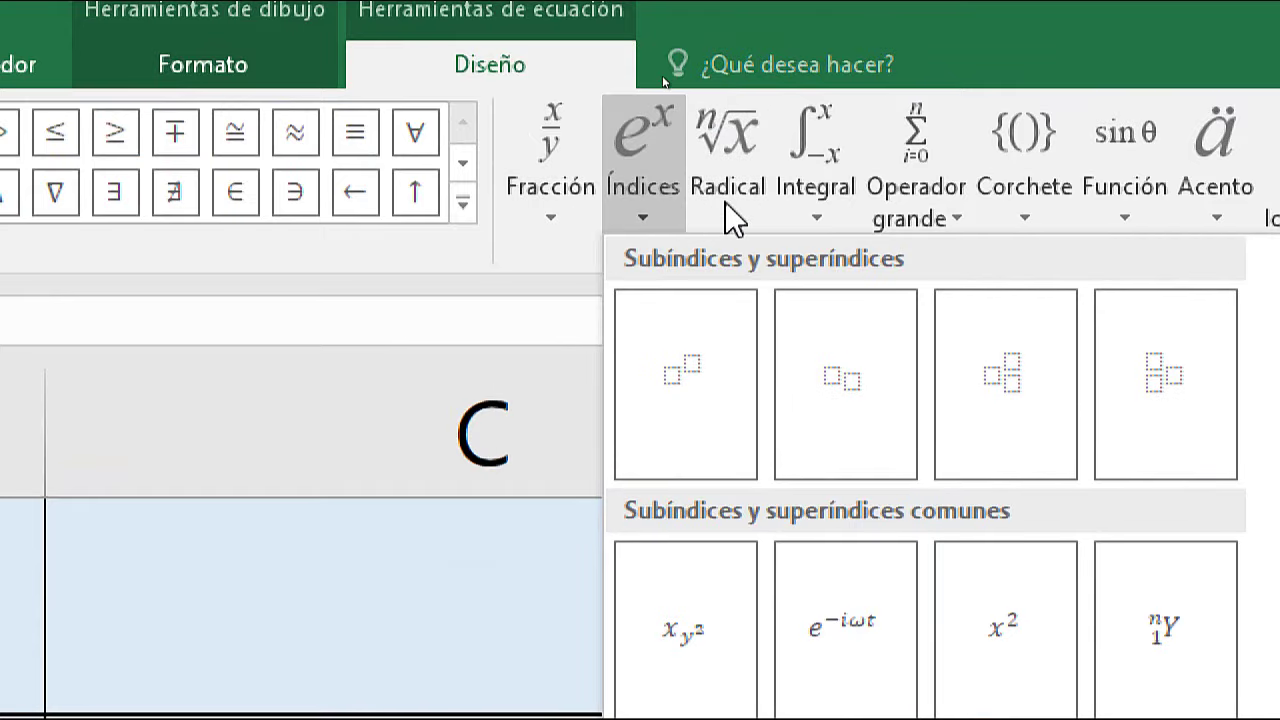
click(725, 212)
click(810, 214)
click(730, 205)
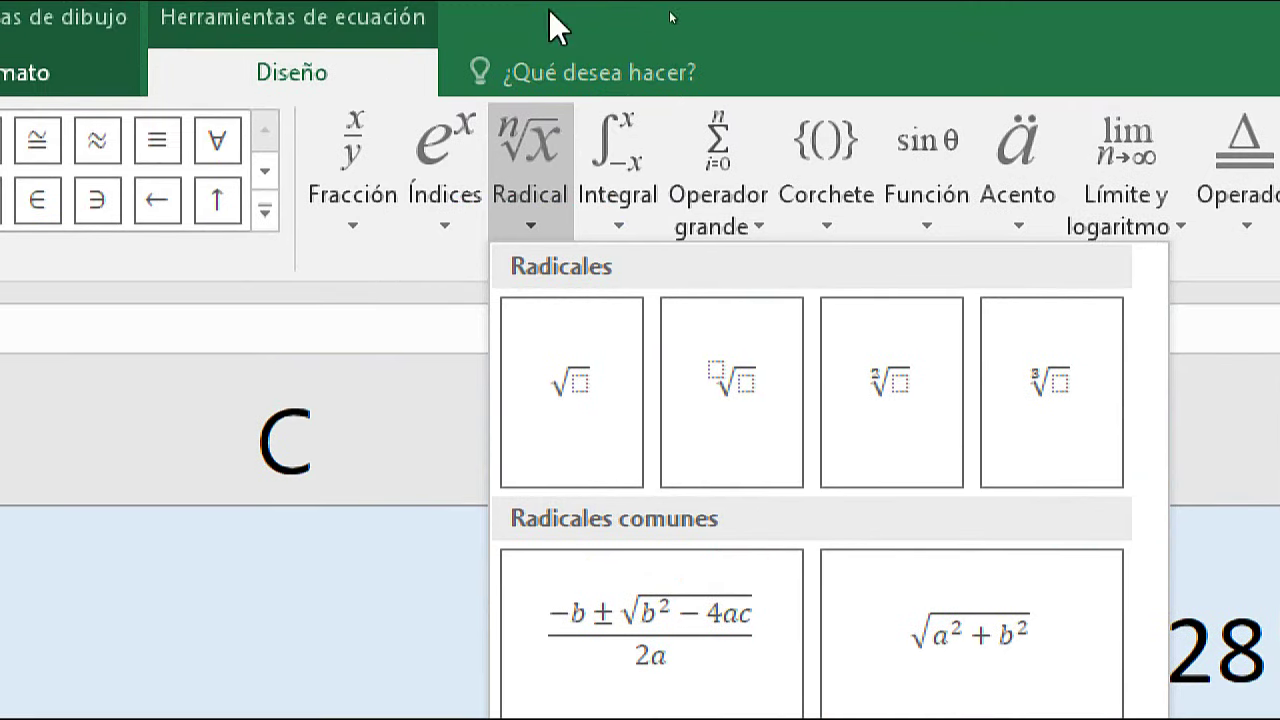
click(475, 45)
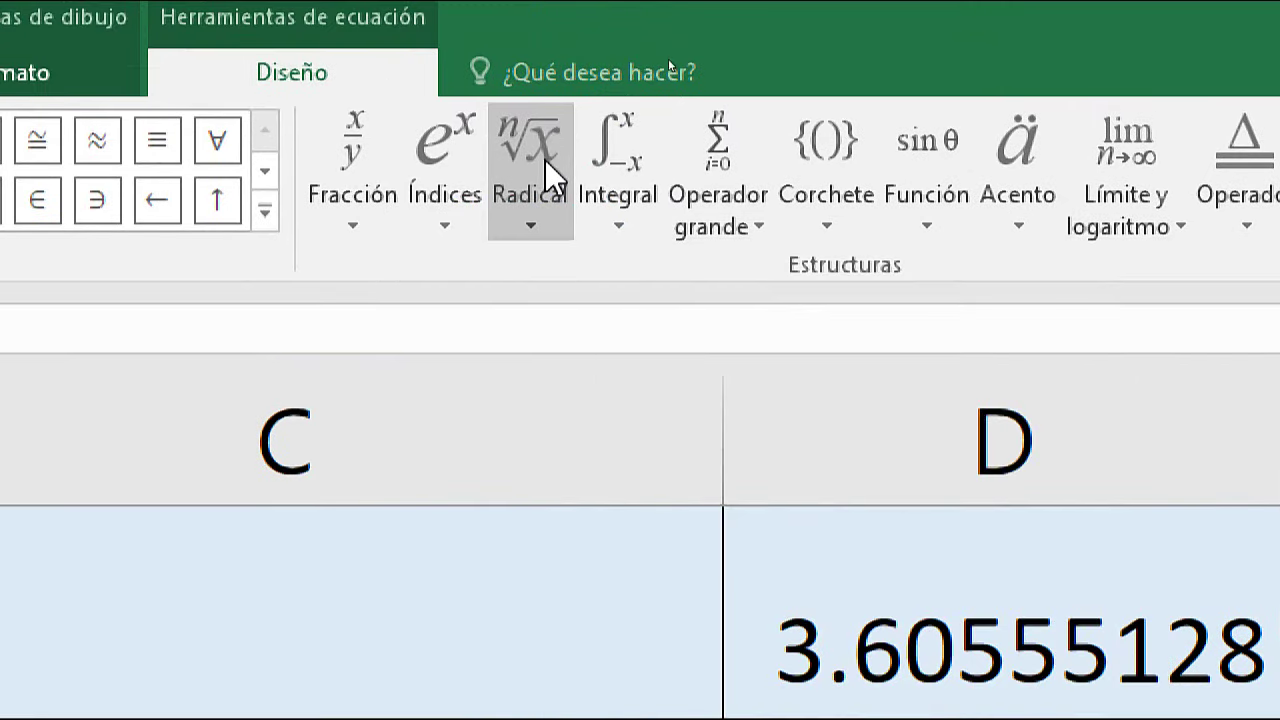
Insert an empty radical with a degree placeholder into the equation and move it below the table, around C7:C8.
click(469, 80)
click(770, 404)
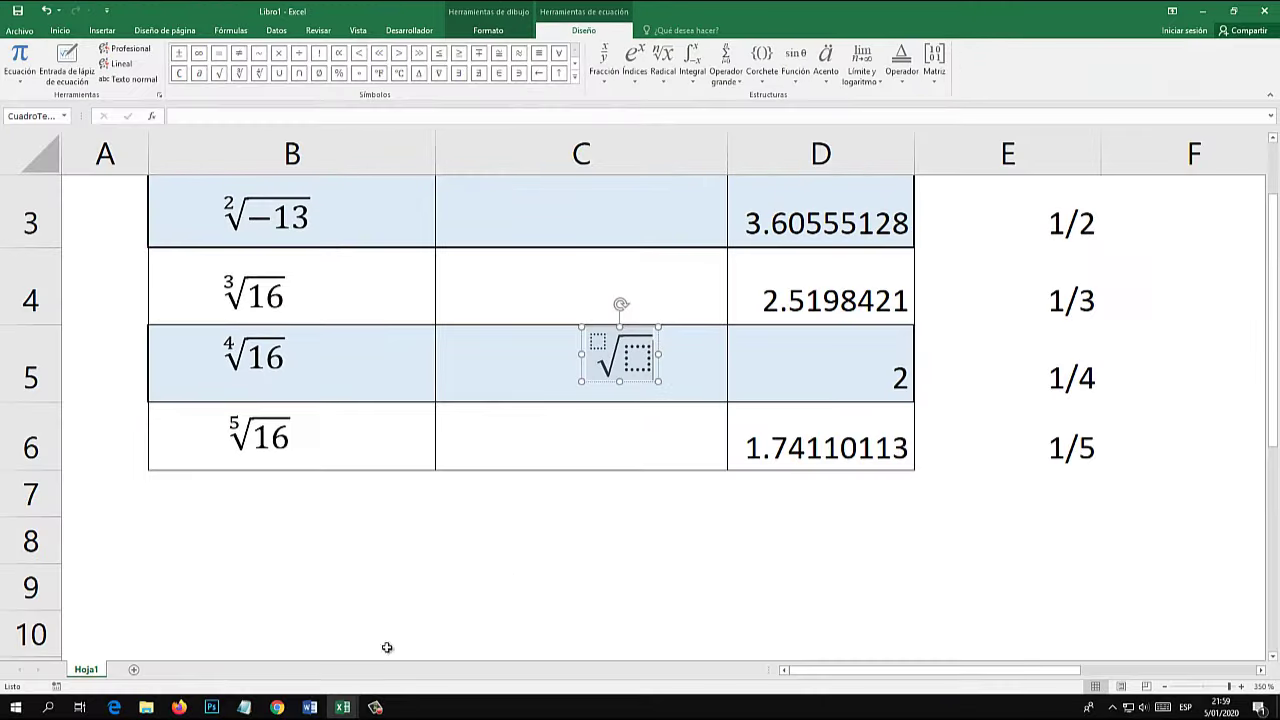
drag(605, 333, 562, 523)
Fill in the new radical with radicand 5 and degree 5.
click(560, 526)
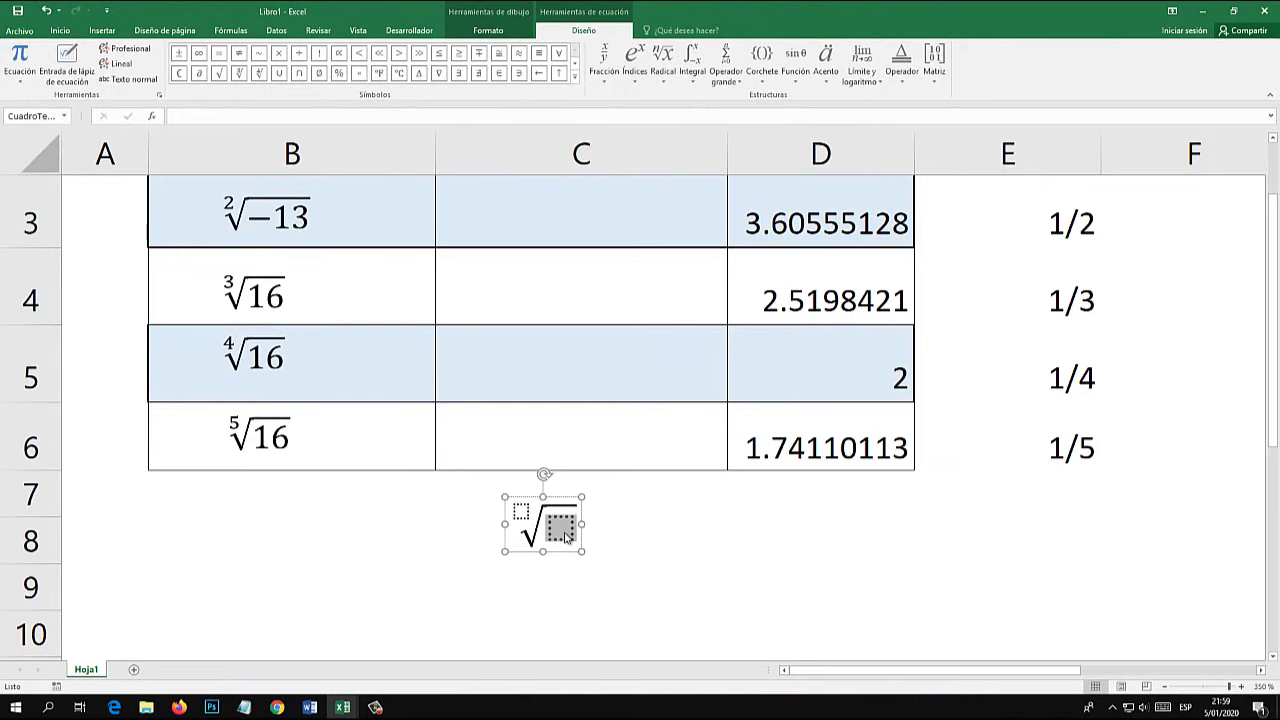
text(5)
click(521, 512)
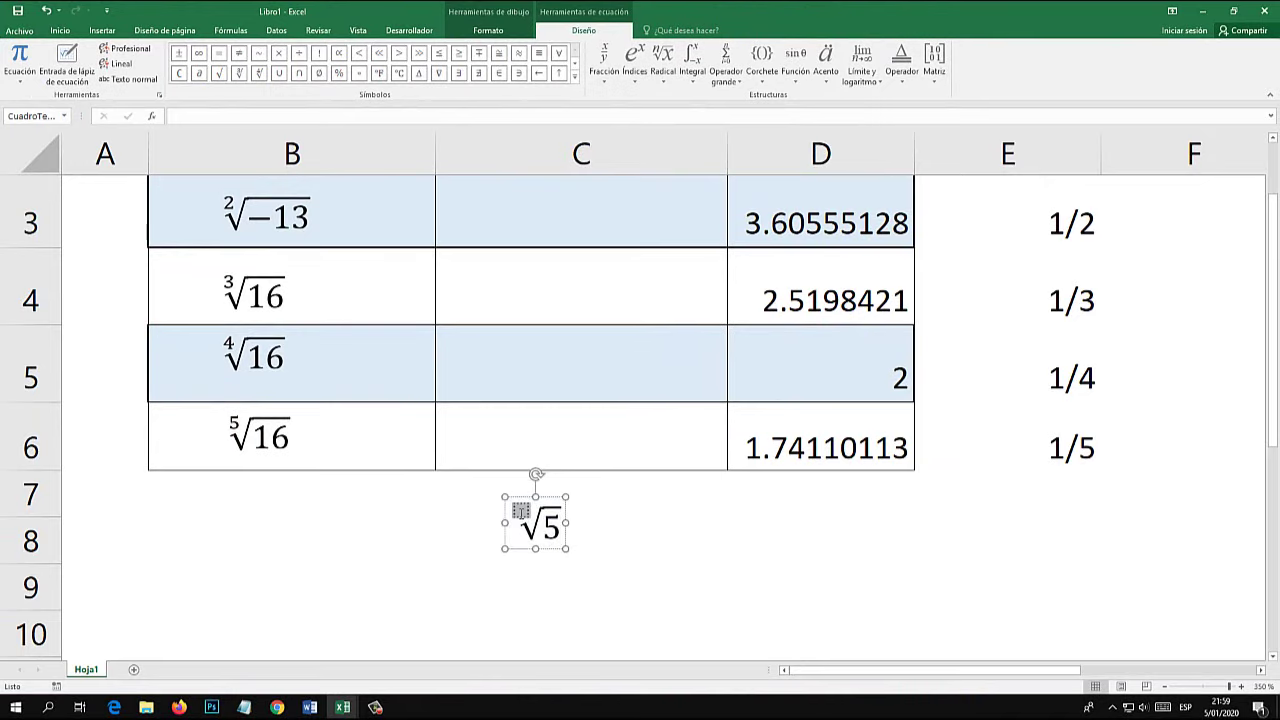
text(5)
Duplicate the fifth root of 5 equation and place the copy beside the original in column C.
click(542, 496)
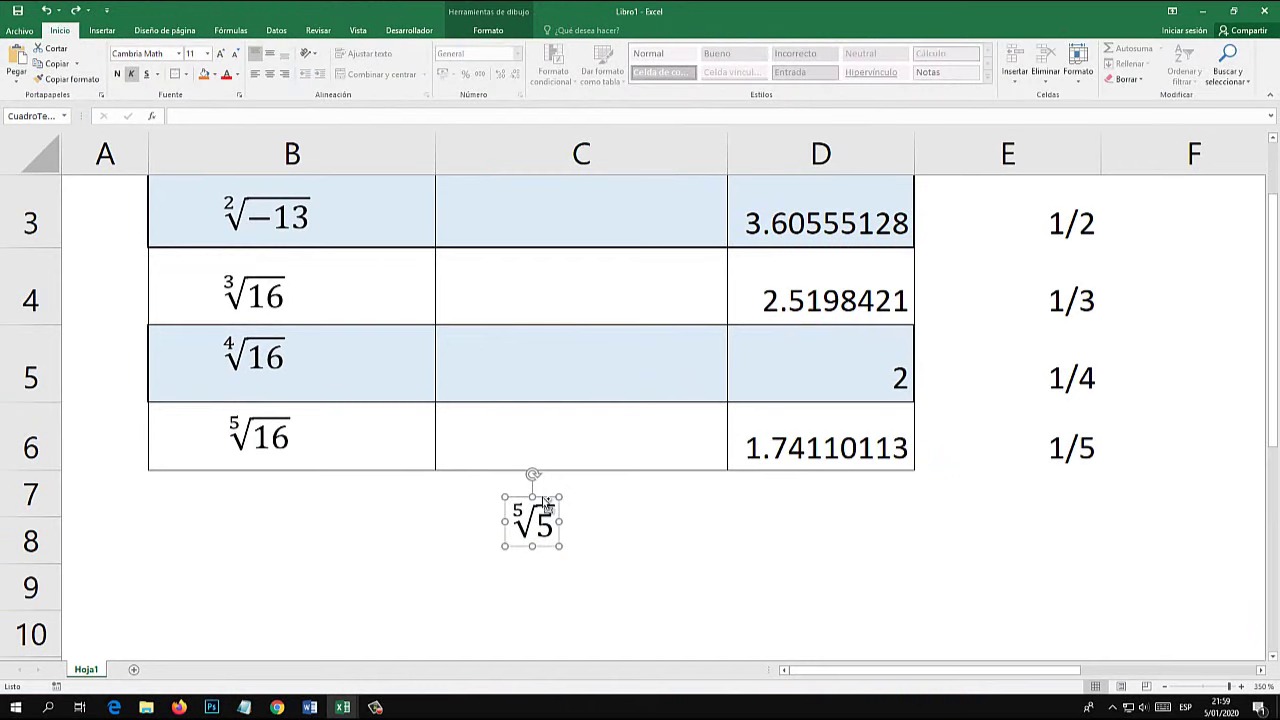
click(686, 580)
key(ctrl+v)
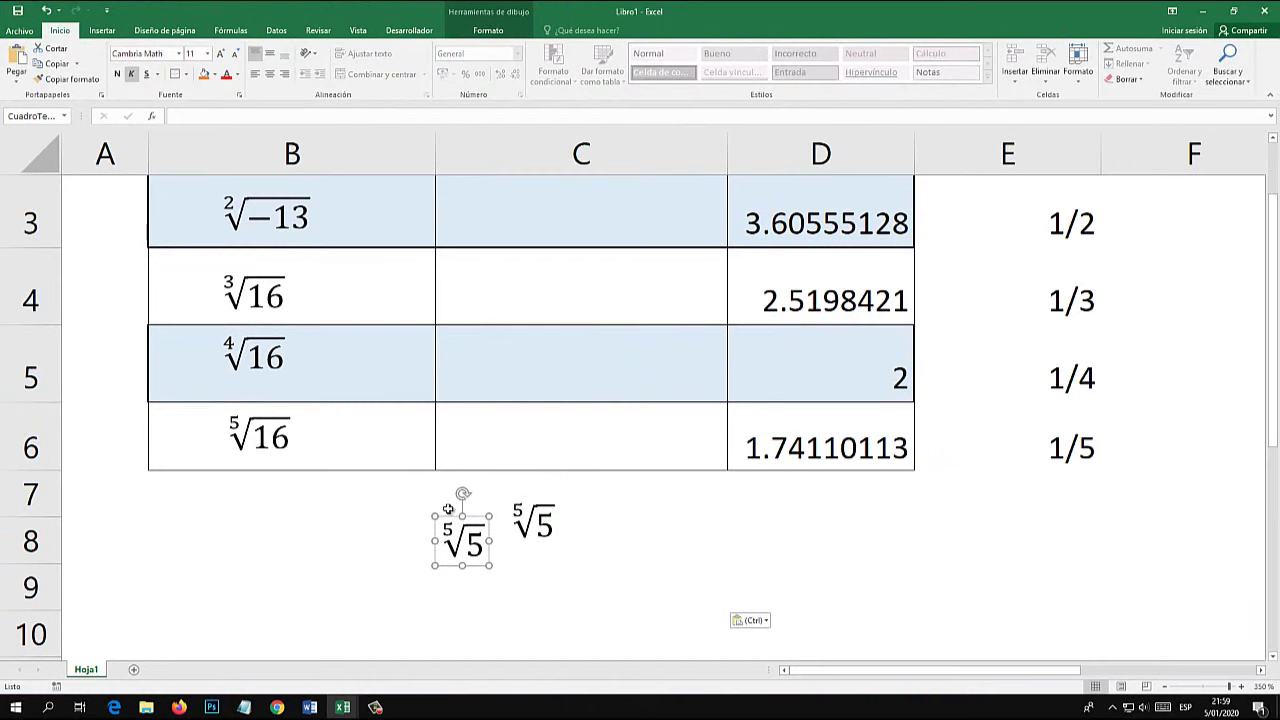
drag(492, 514, 681, 485)
Change the copied radical to radicand 44 and degree 45, and leave the equation.
double_click(661, 515)
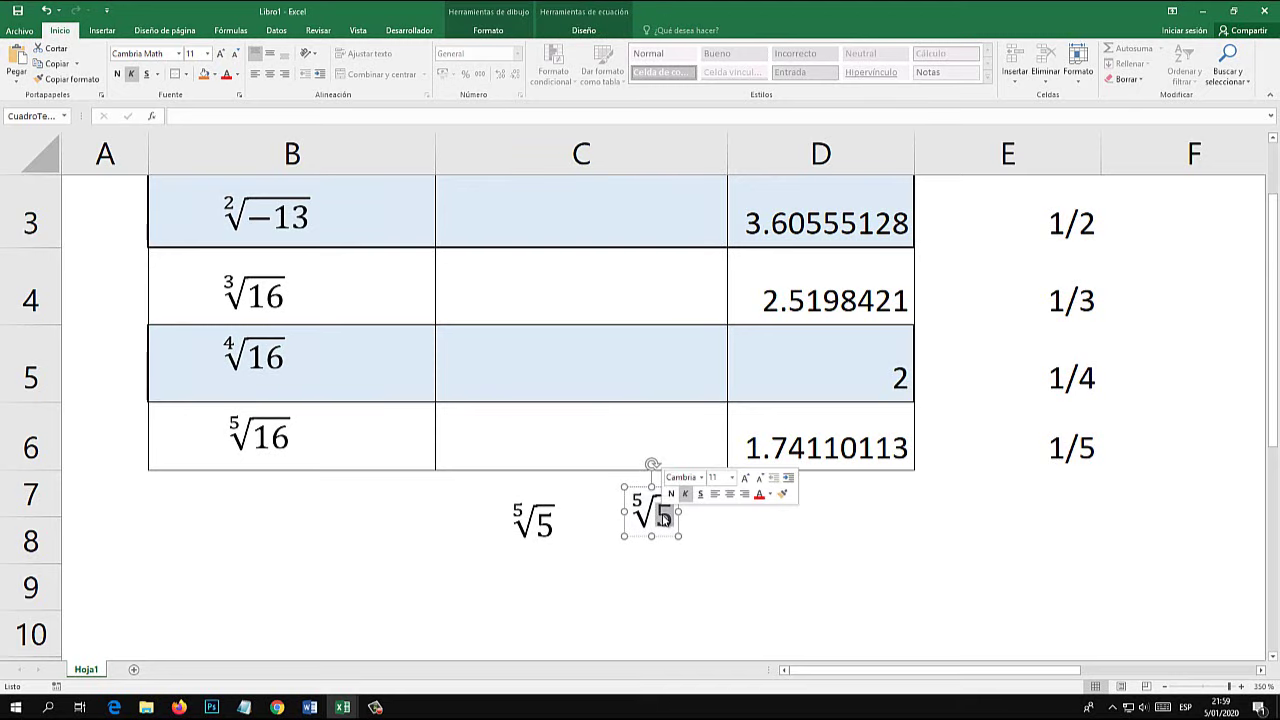
text(444)
click(766, 554)
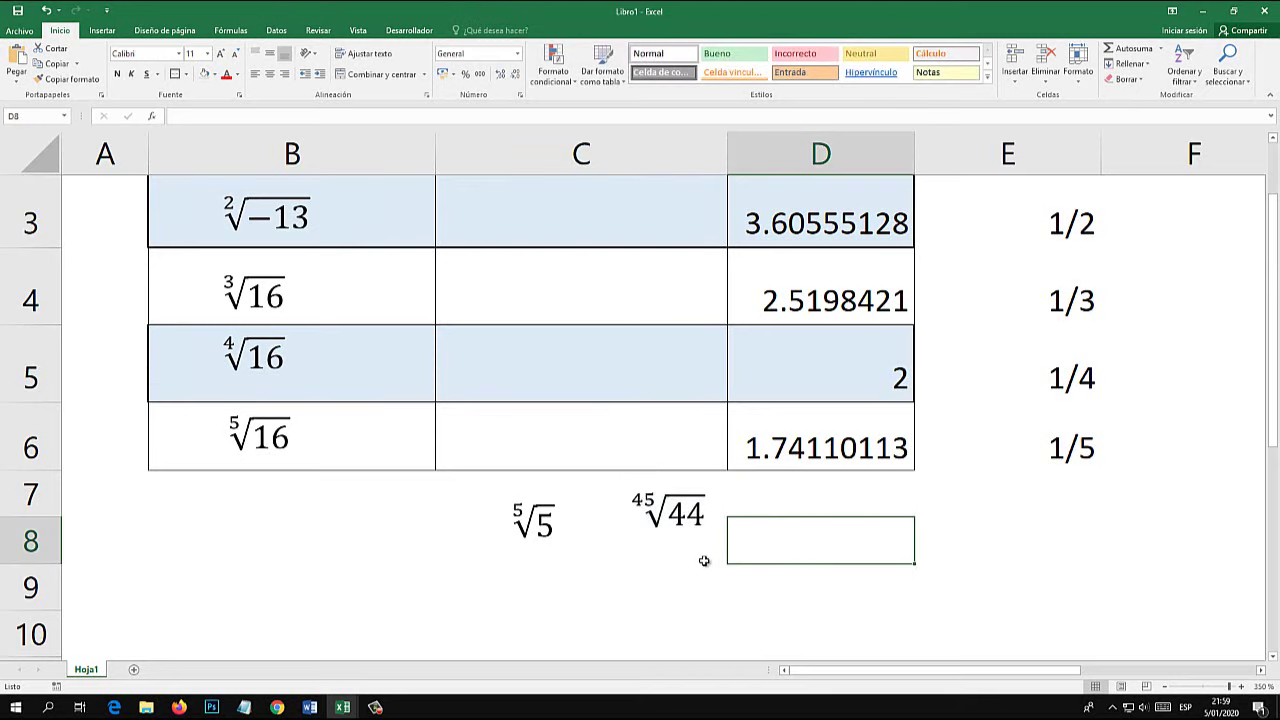
scroll(716, 555, up, 1)
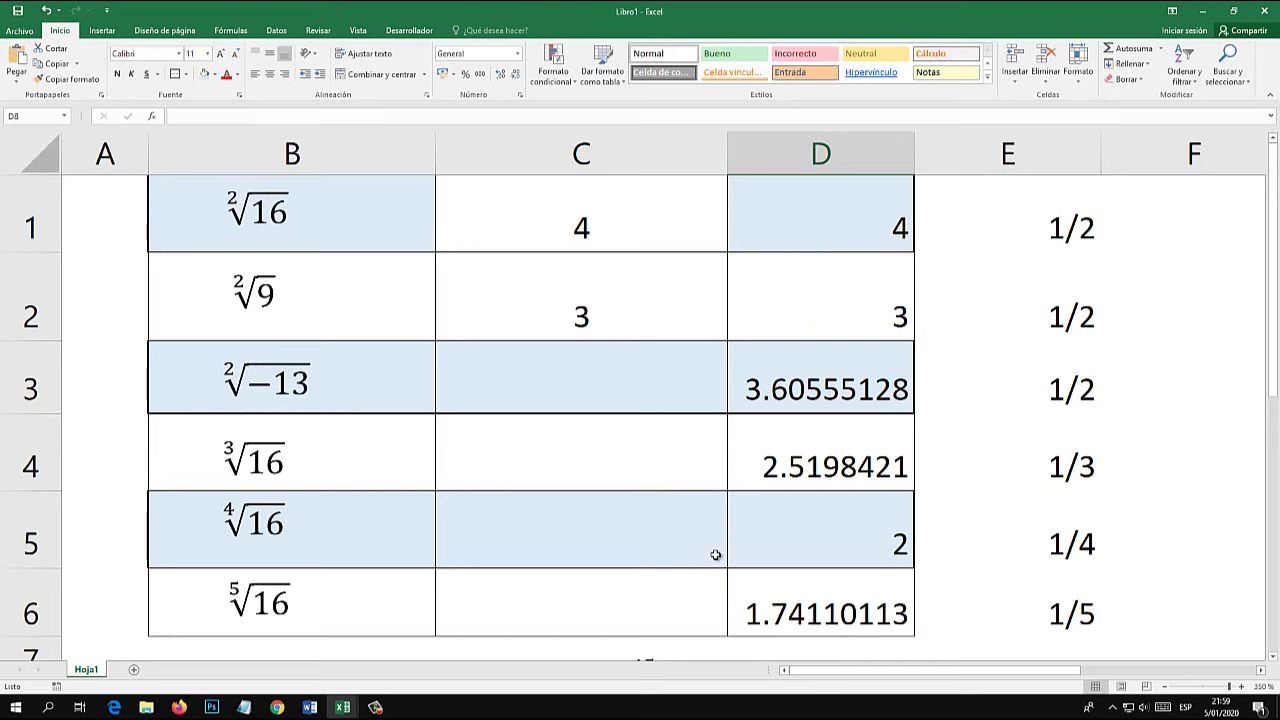